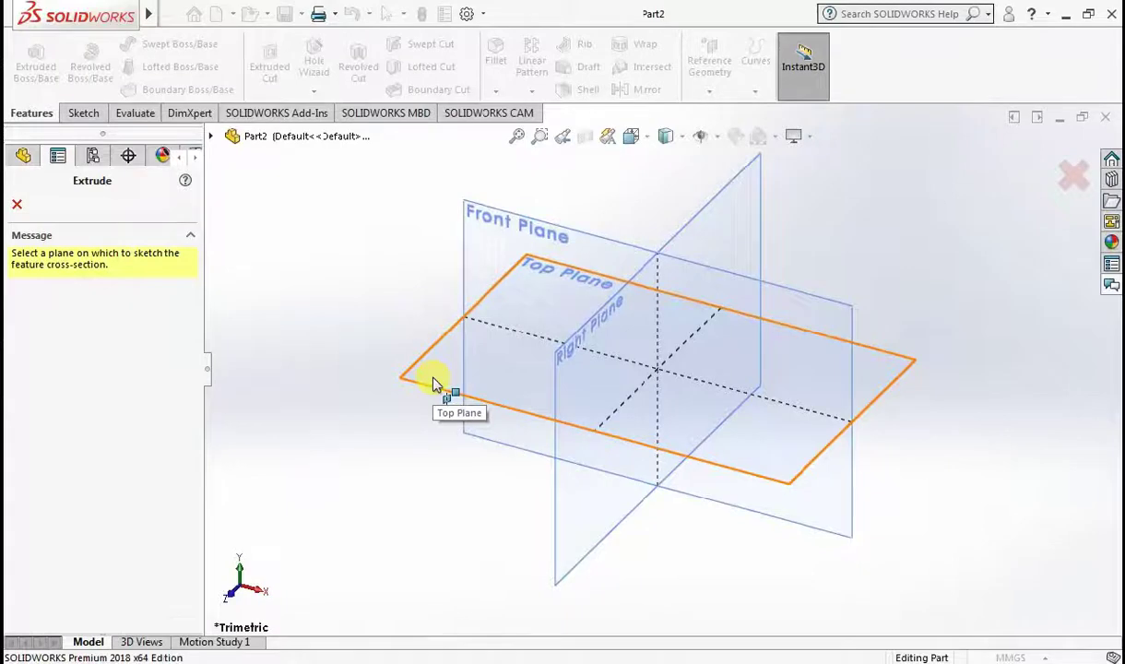
Start a sketch on the Top Plane and draw two concentric circles at the origin.
{"action": "left_click", "coordinate": [437, 388]}
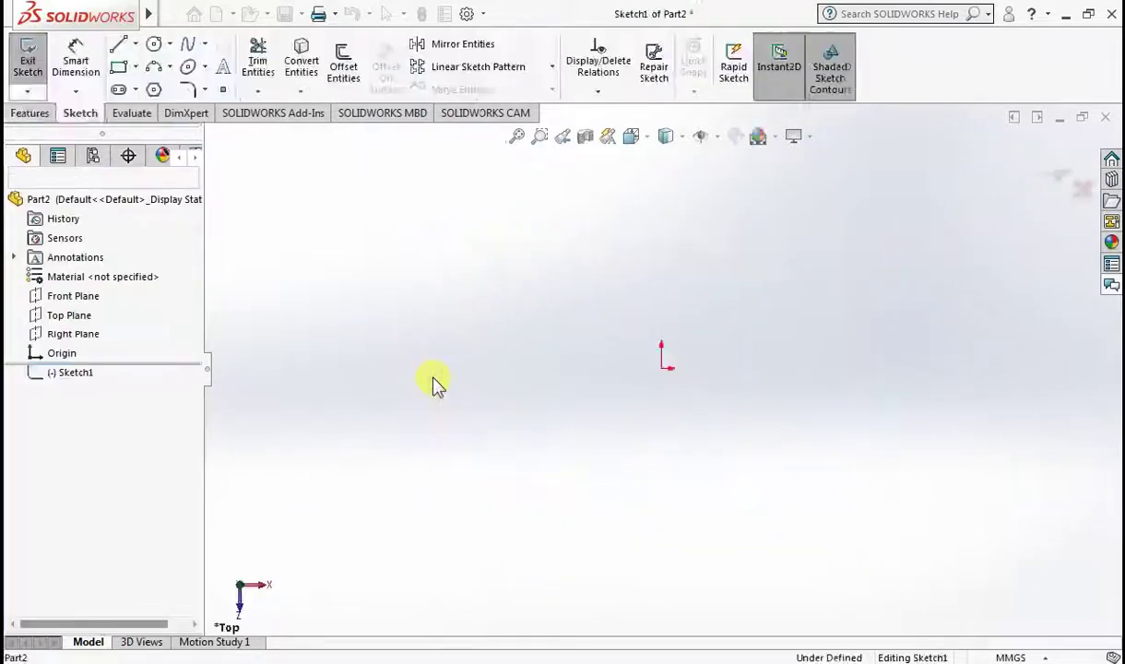
{"action": "left_click", "coordinate": [153, 46]}
{"action": "left_click", "coordinate": [660, 367]}
{"action": "left_click", "coordinate": [693, 422]}
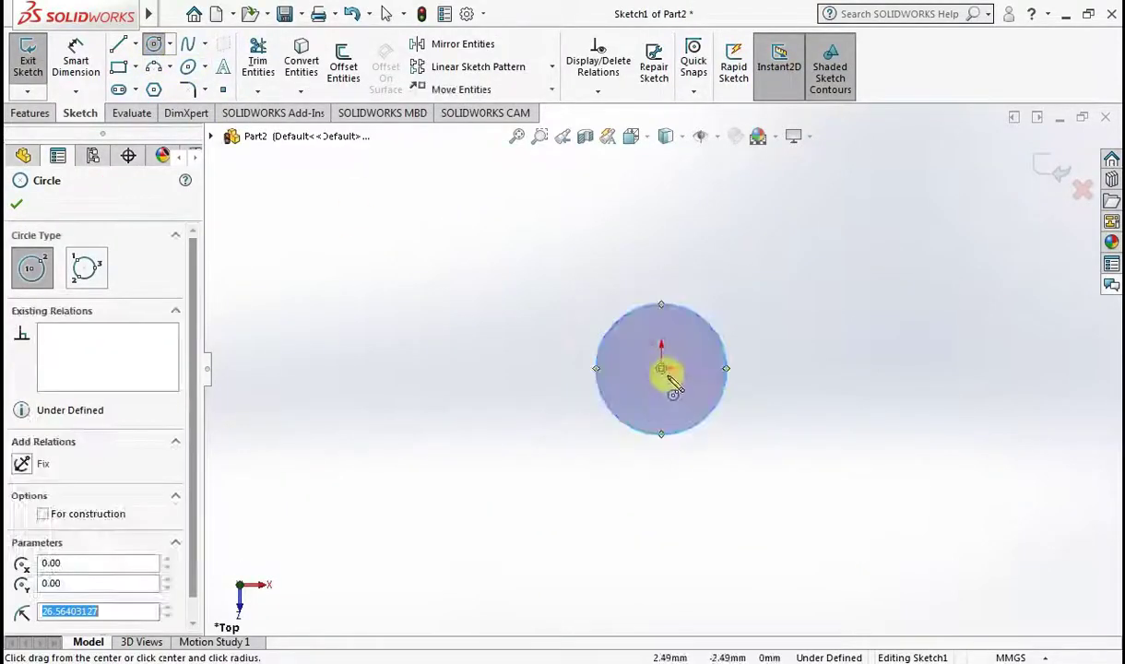
{"action": "left_click", "coordinate": [661, 369]}
{"action": "left_click", "coordinate": [761, 449]}
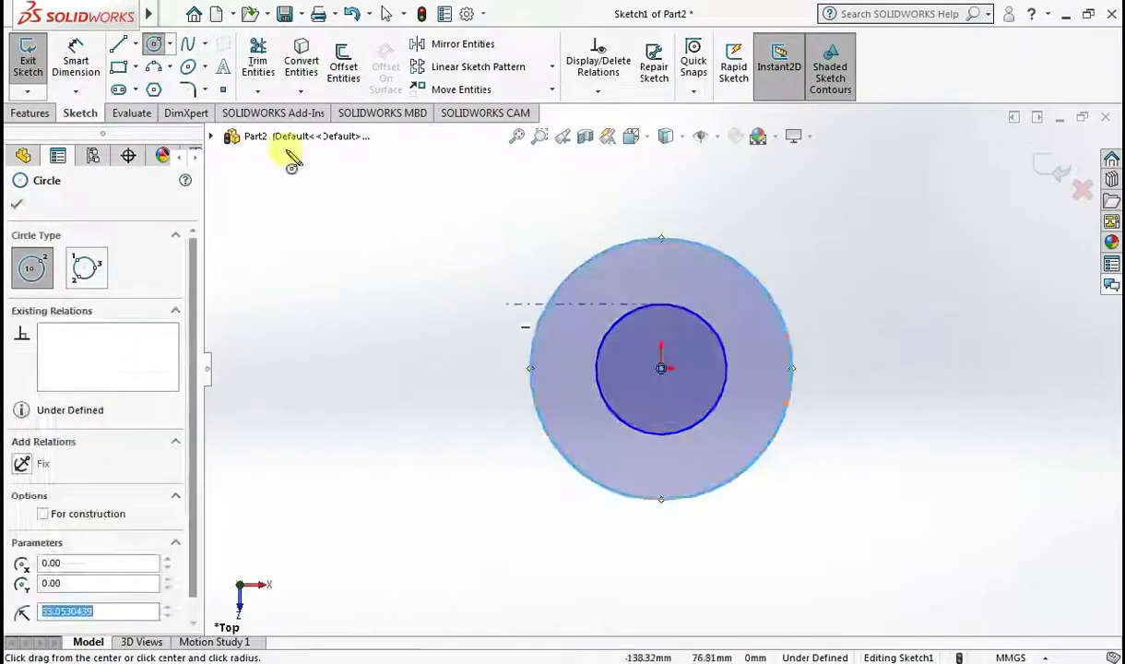
Dimension the inner circle to Ø20 and the outer circle to Ø40.
{"action": "left_click", "coordinate": [76, 61]}
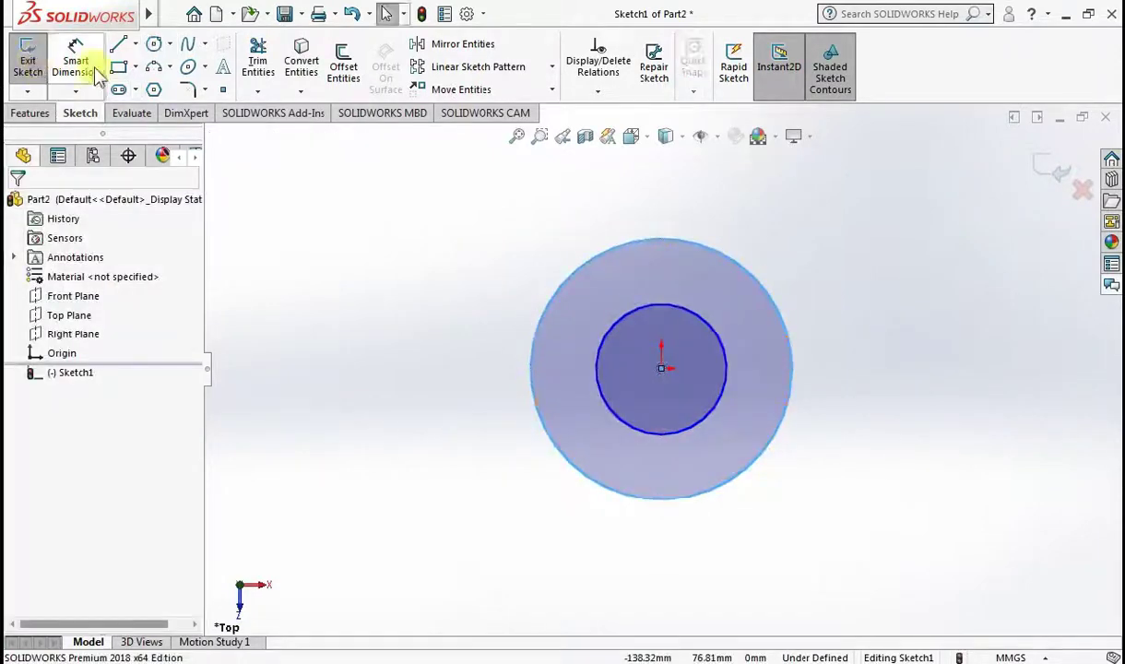
{"action": "left_click", "coordinate": [701, 324]}
{"action": "left_click", "coordinate": [996, 374]}
{"action": "type", "text": "2"}
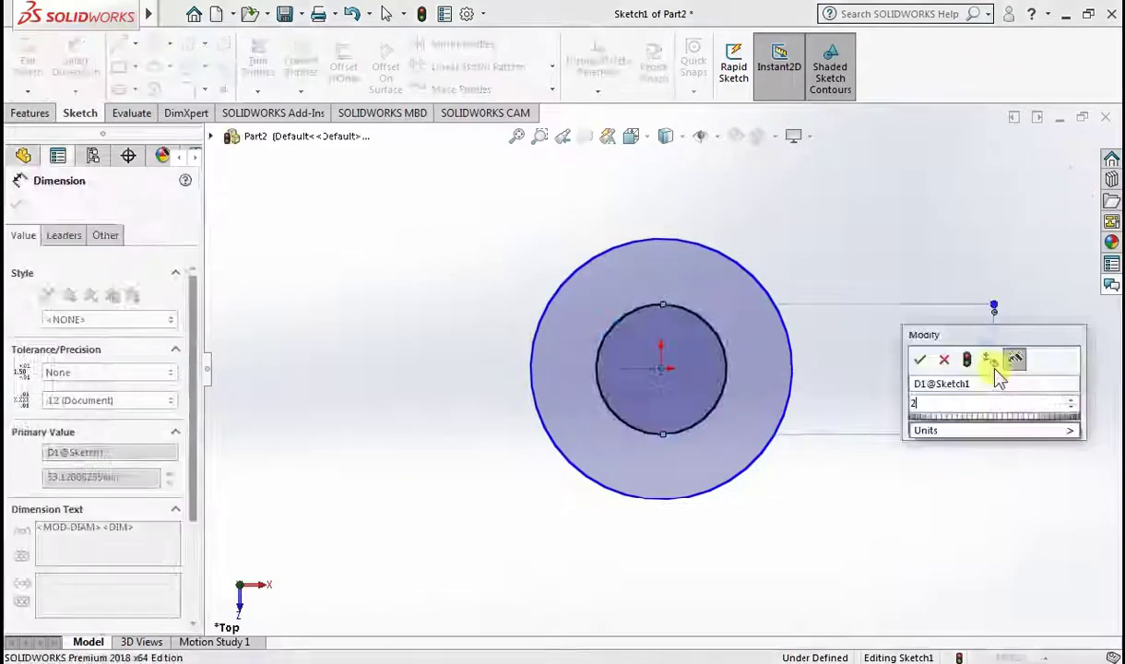
{"action": "type", "text": "0"}
{"action": "key", "text": "Return"}
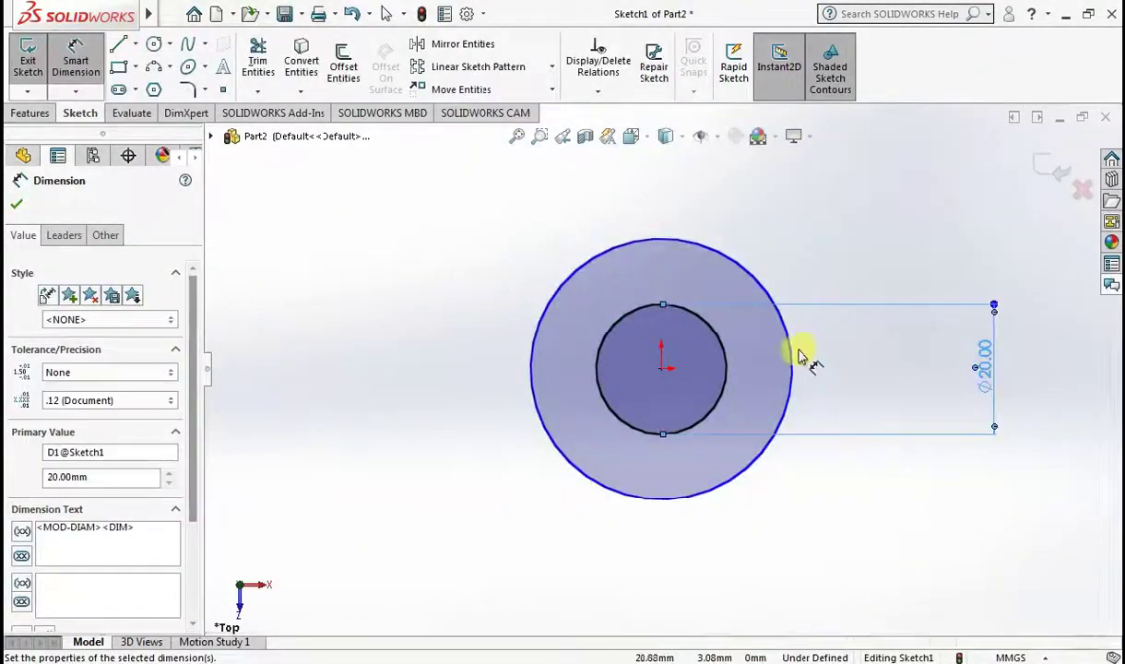
{"action": "left_click", "coordinate": [793, 359]}
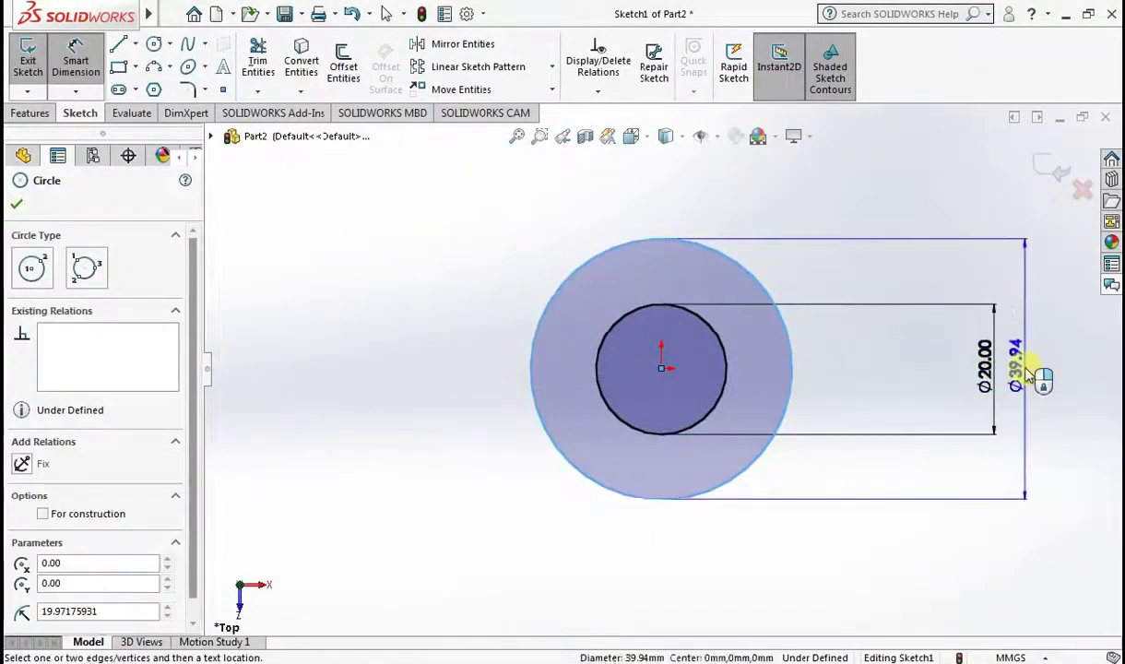
{"action": "left_click", "coordinate": [1031, 374]}
{"action": "type", "text": "40"}
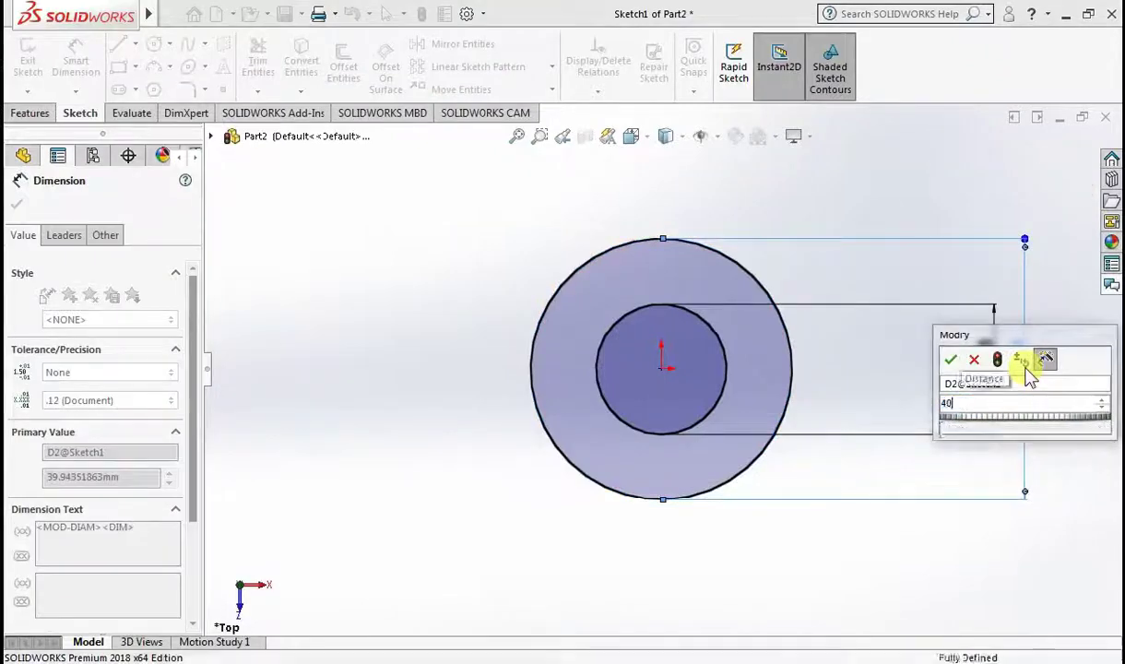
{"action": "key", "text": "Return"}
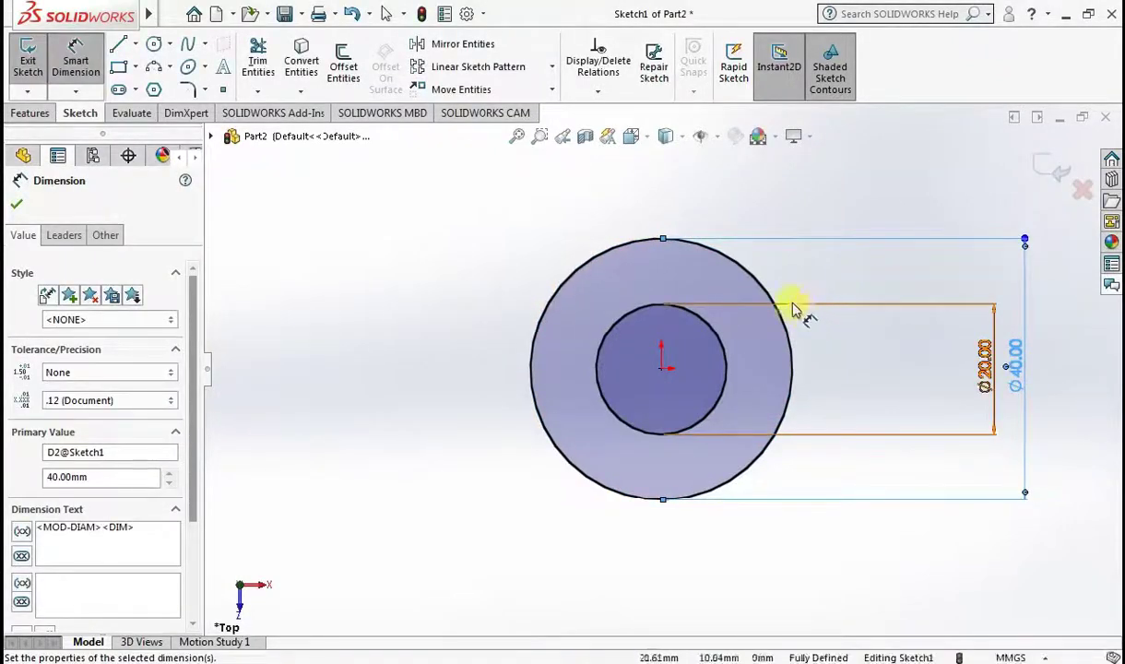
{"action": "left_click", "coordinate": [118, 44]}
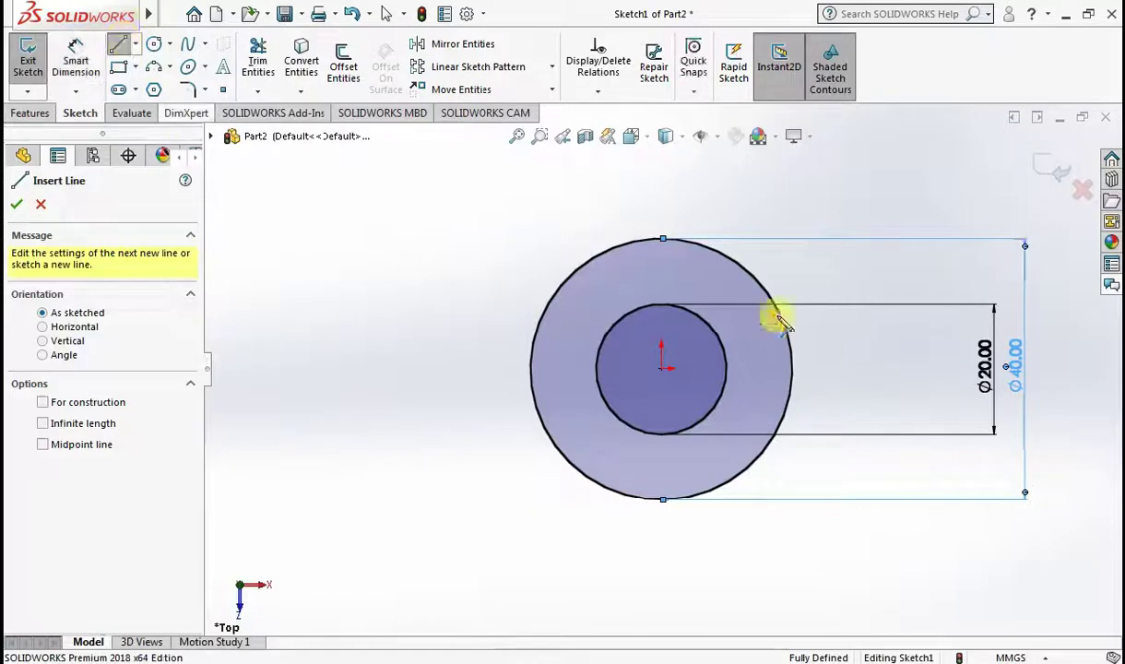
Draw three lines from the outer circle's top, out to the left and back to its bottom.
{"action": "left_click", "coordinate": [662, 240]}
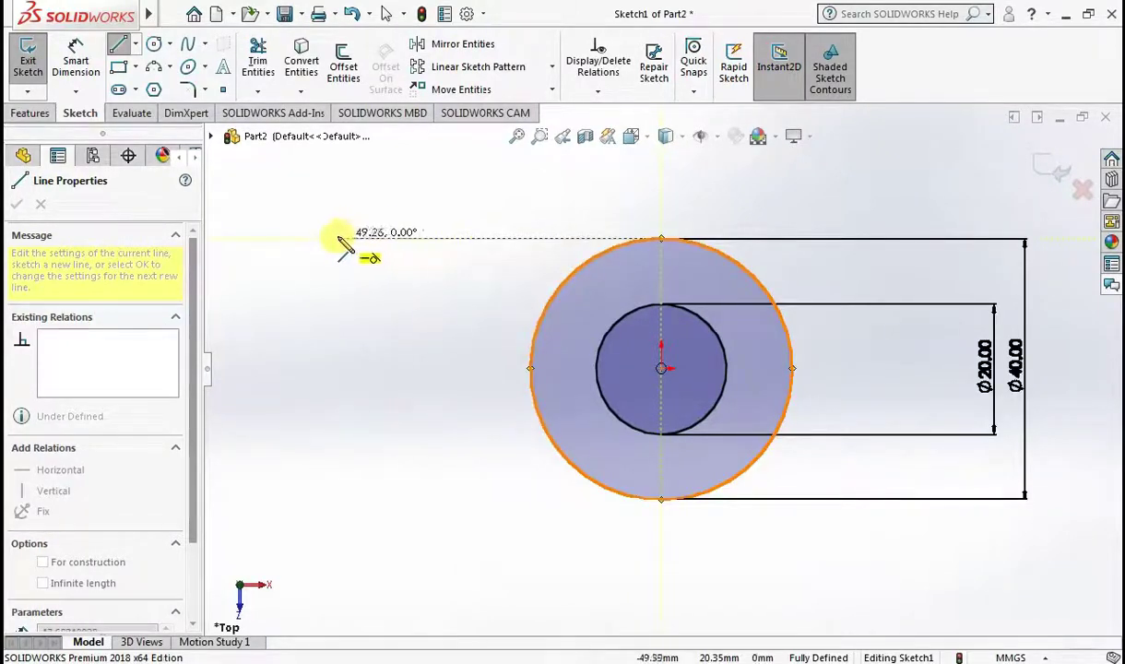
{"action": "left_click", "coordinate": [325, 238]}
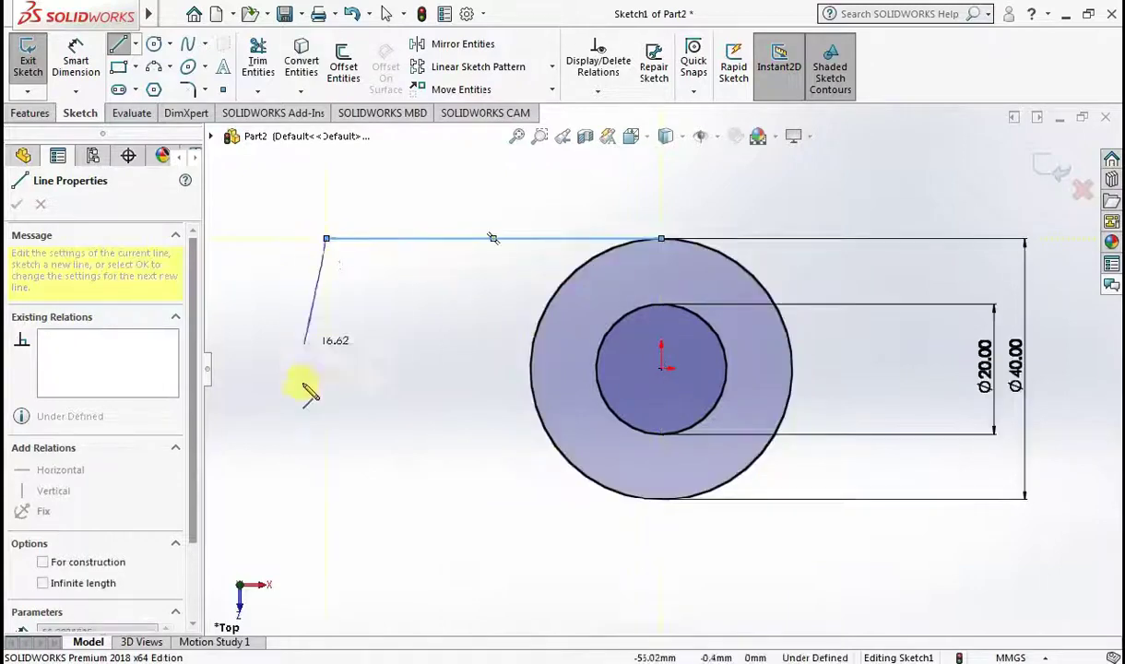
{"action": "left_click", "coordinate": [327, 499]}
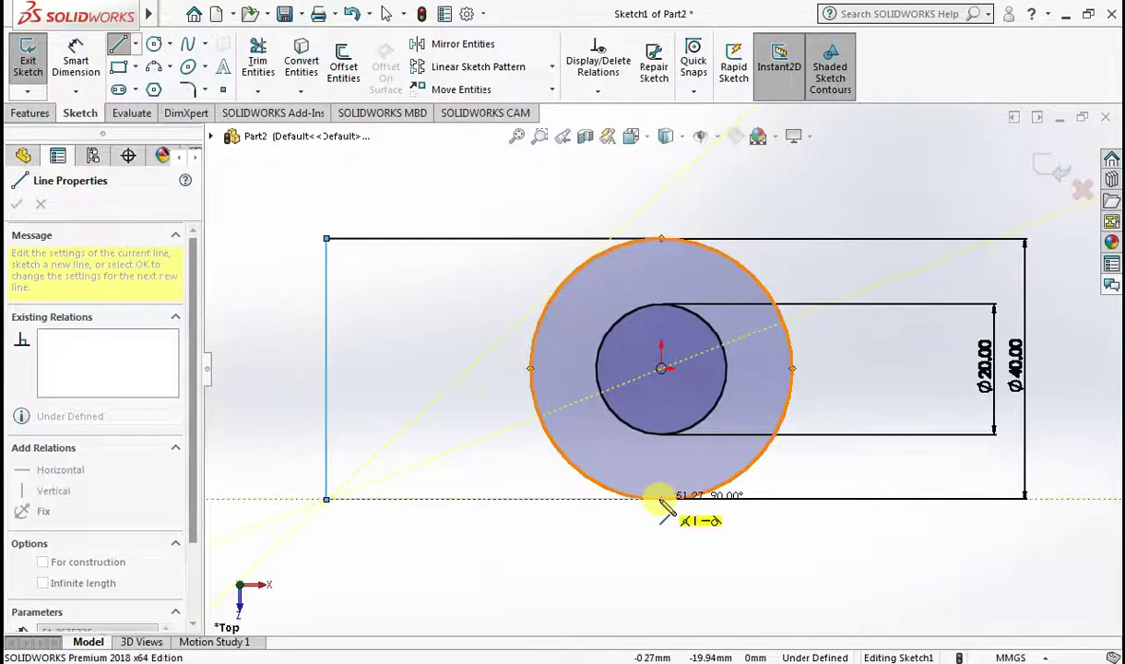
{"action": "left_click", "coordinate": [661, 500]}
{"action": "key", "text": "Escape"}
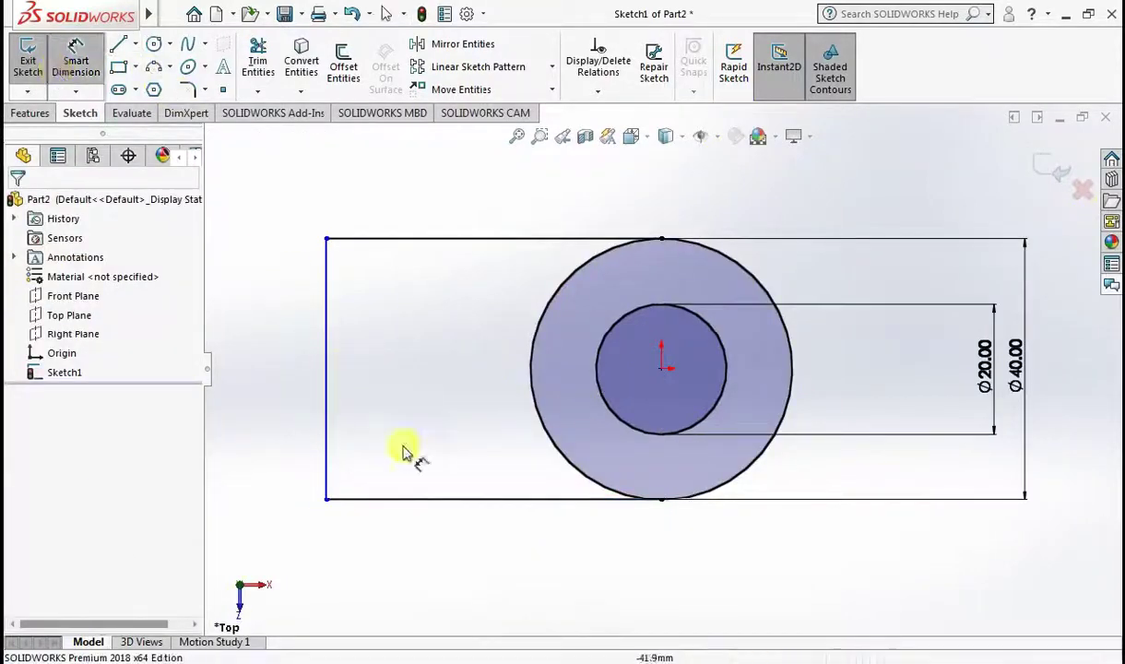
Dimension the bottom line to a length of 50 mm.
{"action": "left_click", "coordinate": [414, 500]}
{"action": "left_click", "coordinate": [442, 594]}
{"action": "type", "text": "50"}
{"action": "key", "text": "Return"}
{"action": "key", "text": "Escape"}
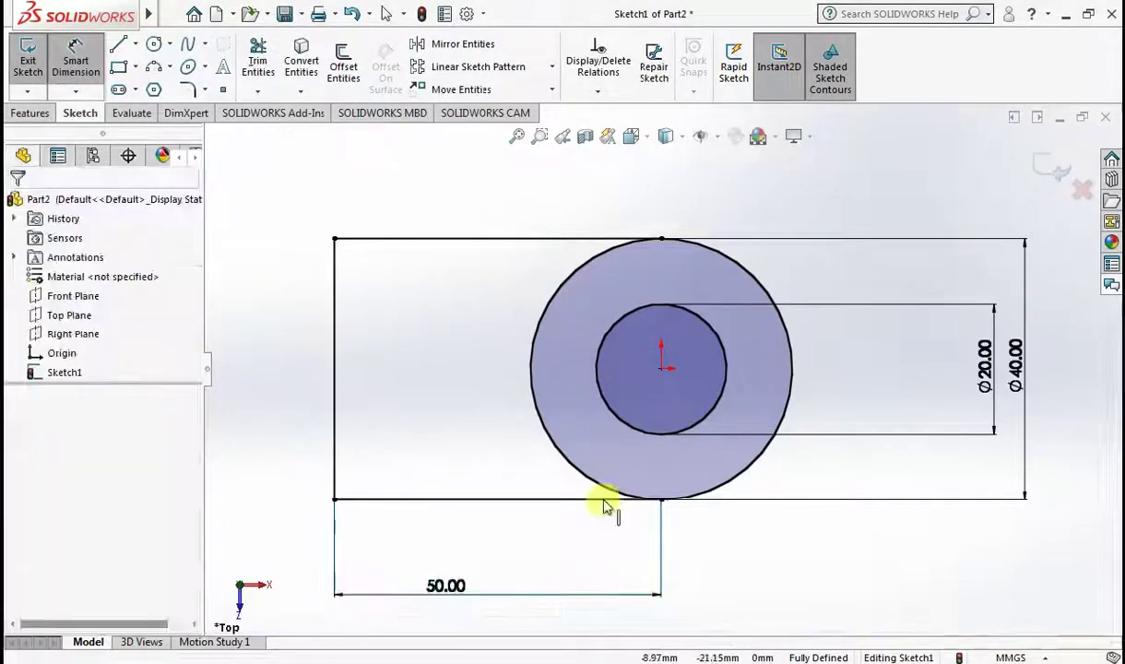
{"action": "key", "text": "Escape"}
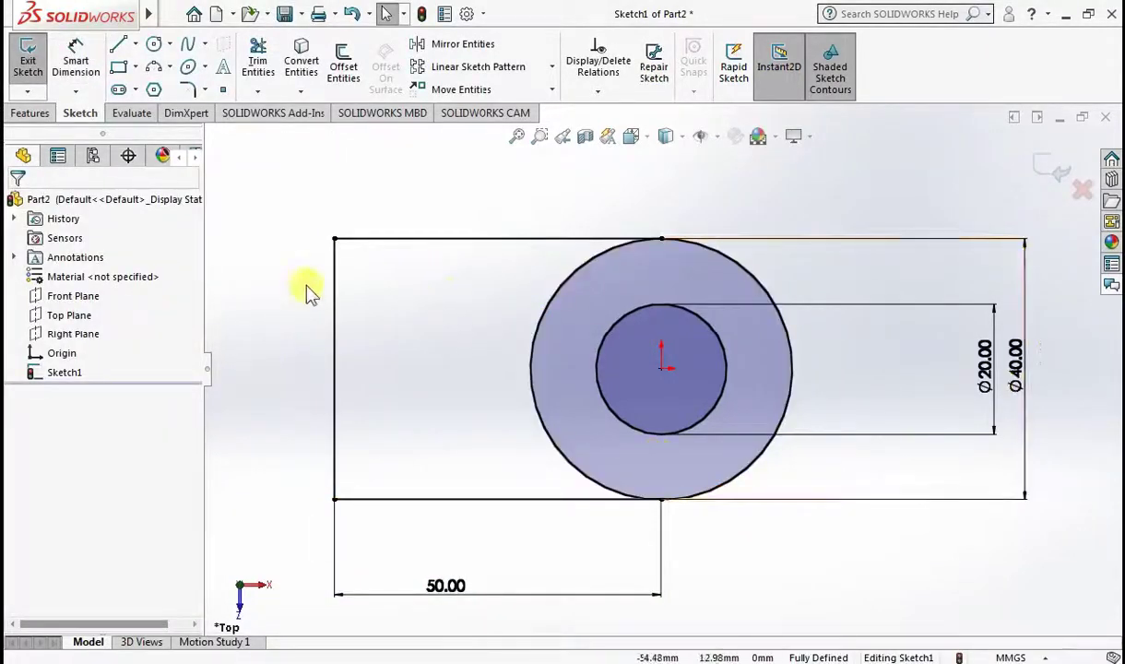
Power-trim away the circle's arc lying inside the box outline.
{"action": "left_click", "coordinate": [258, 60]}
{"action": "left_click_drag", "start_coordinate": [497, 307], "coordinate": [546, 369]}
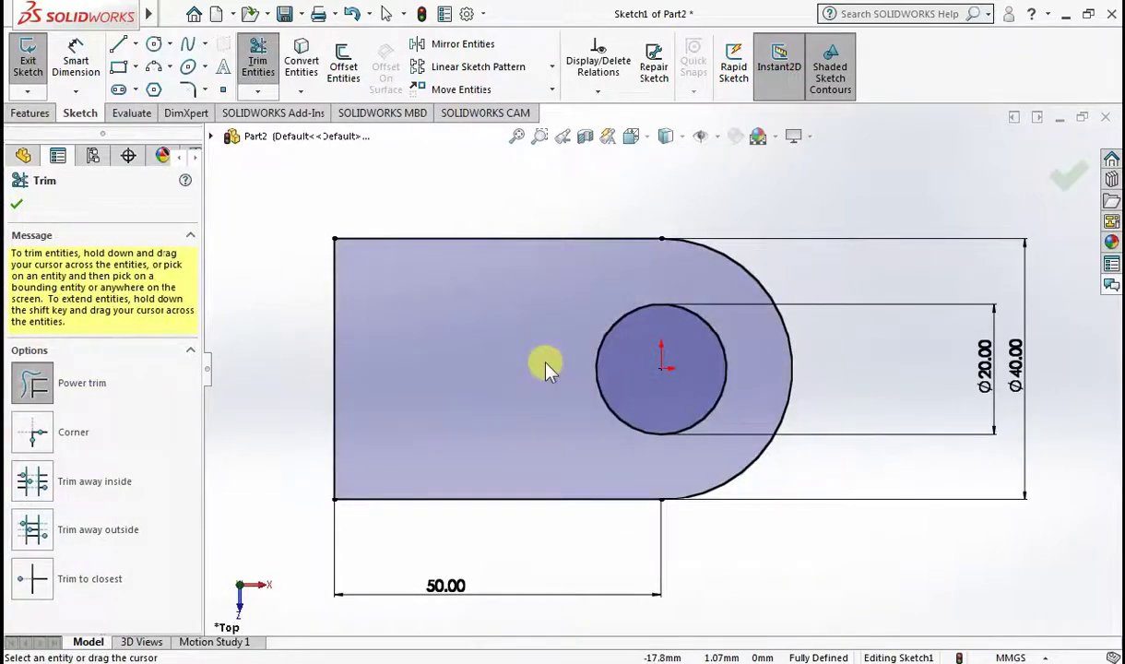
{"action": "left_click", "coordinate": [16, 204]}
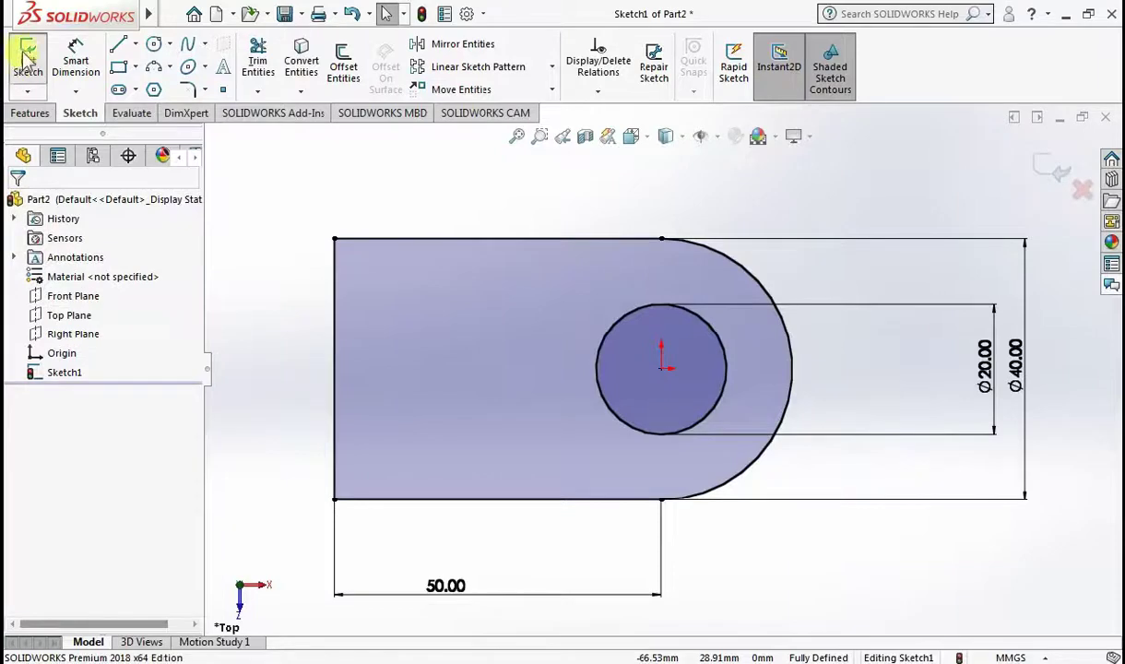
Extrude the trimmed profile 10 mm into a rounded-end base plate.
{"action": "left_click", "coordinate": [33, 113]}
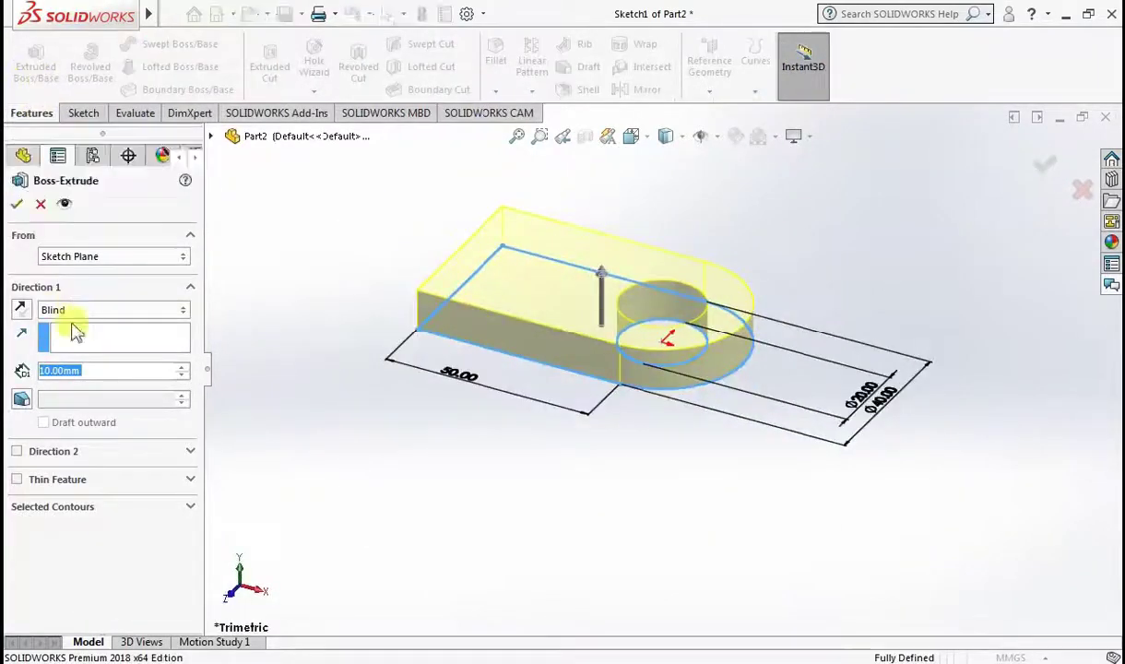
{"action": "left_click", "coordinate": [18, 207]}
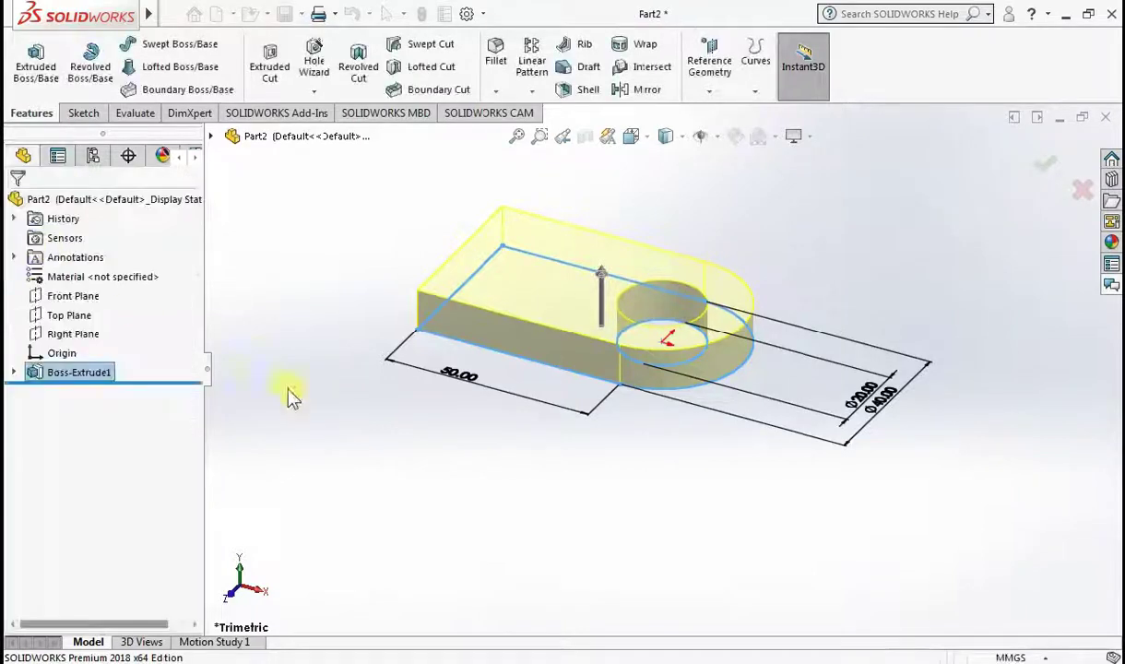
{"action": "left_click", "coordinate": [512, 302]}
View the plate's top face Normal To and start a line sketch on it.
{"action": "right_click", "coordinate": [513, 302]}
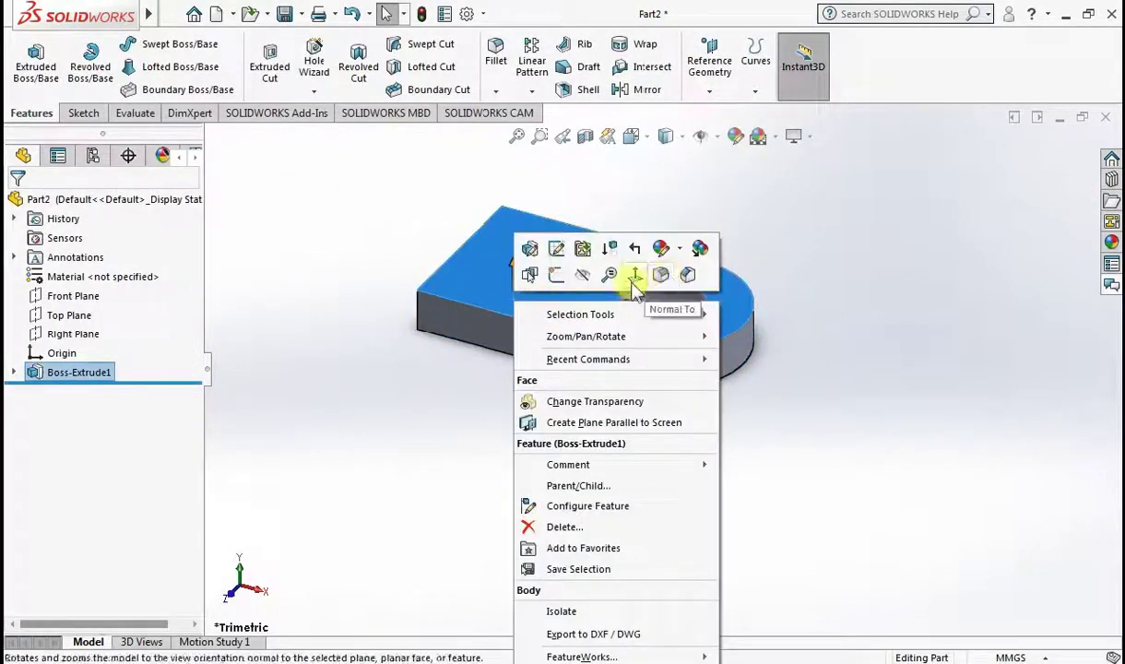
{"action": "left_click", "coordinate": [635, 275]}
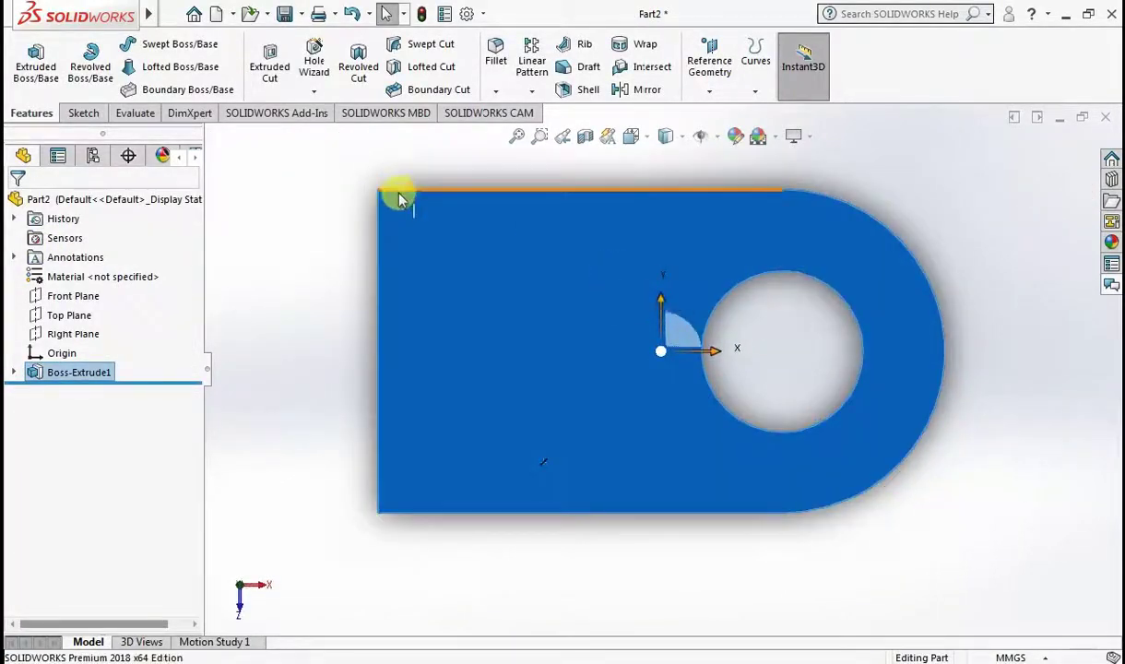
{"action": "left_click", "coordinate": [79, 113]}
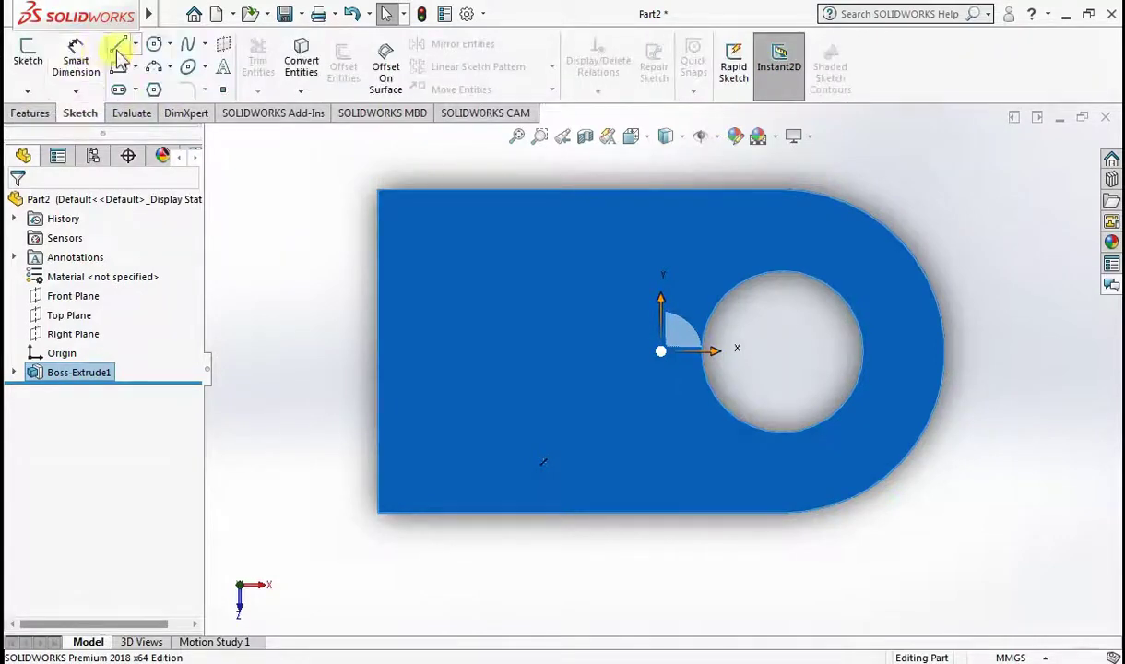
{"action": "left_click", "coordinate": [117, 46]}
Draw a closed rectangle over the plate's left square end and exit the sketch.
{"action": "left_click", "coordinate": [378, 189]}
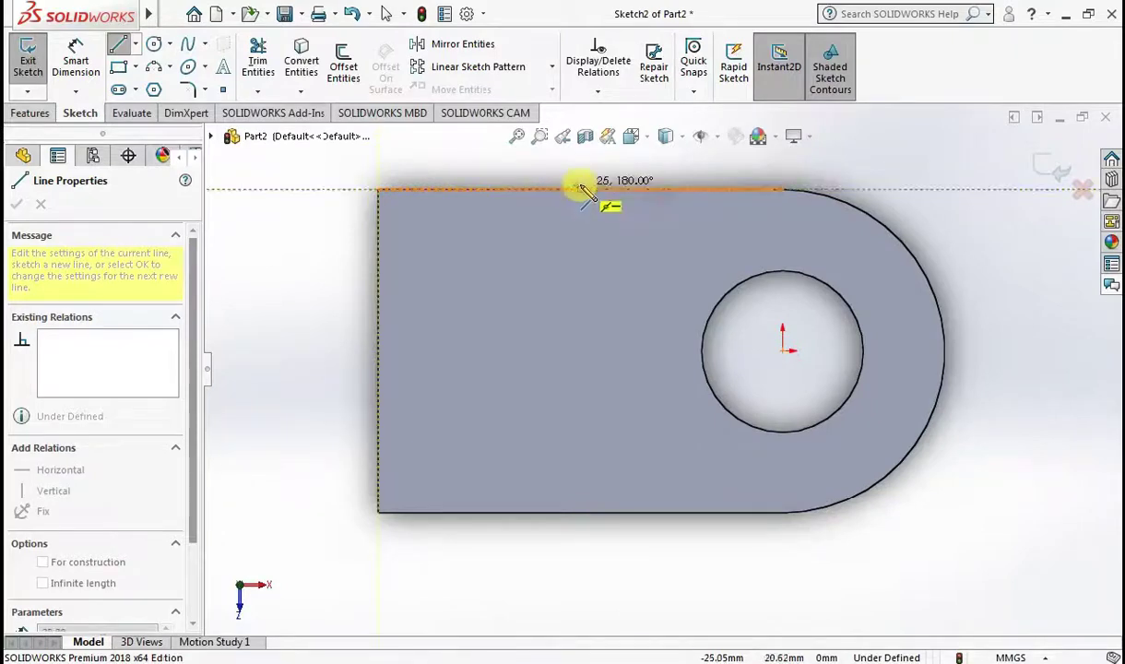
{"action": "left_click", "coordinate": [622, 189]}
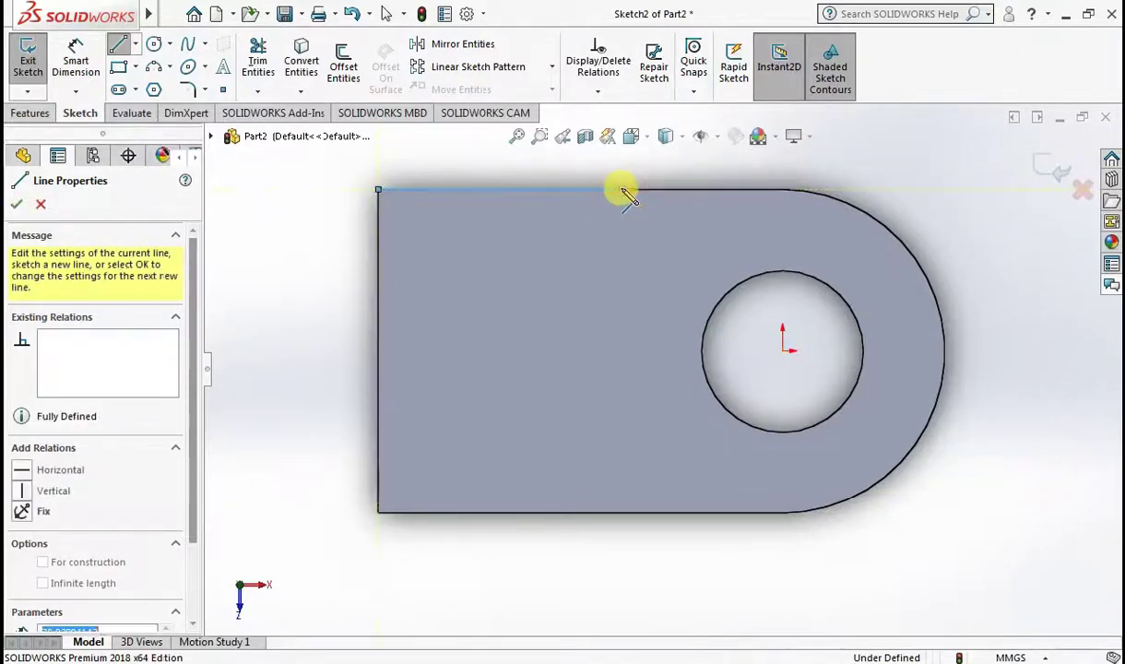
{"action": "left_click", "coordinate": [623, 513]}
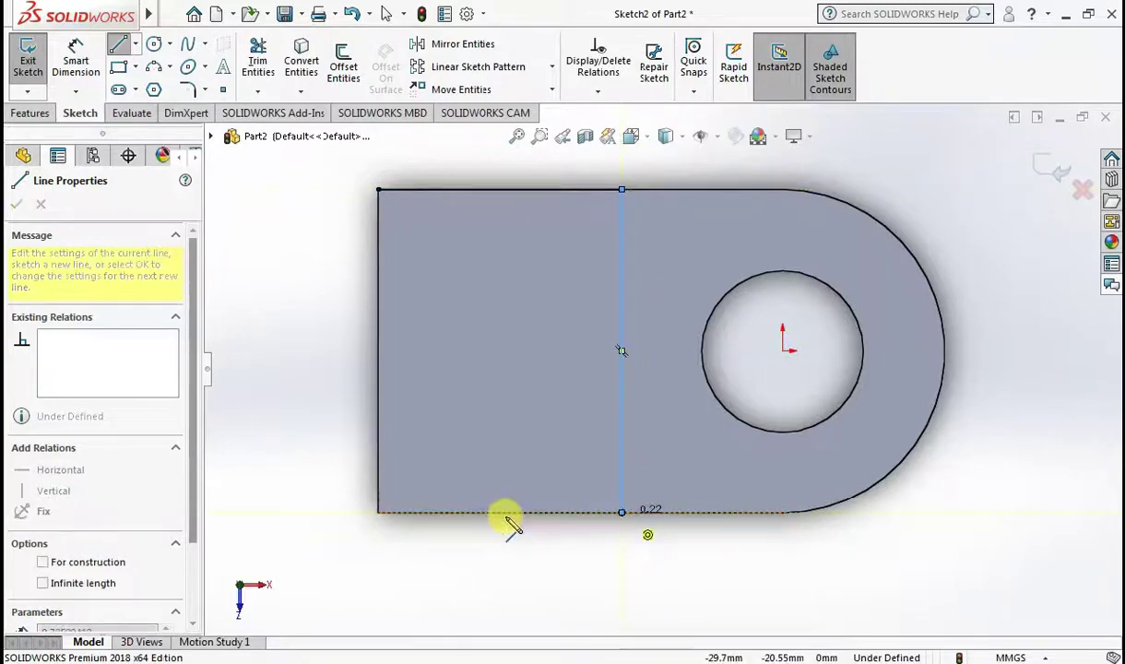
{"action": "left_click", "coordinate": [377, 512]}
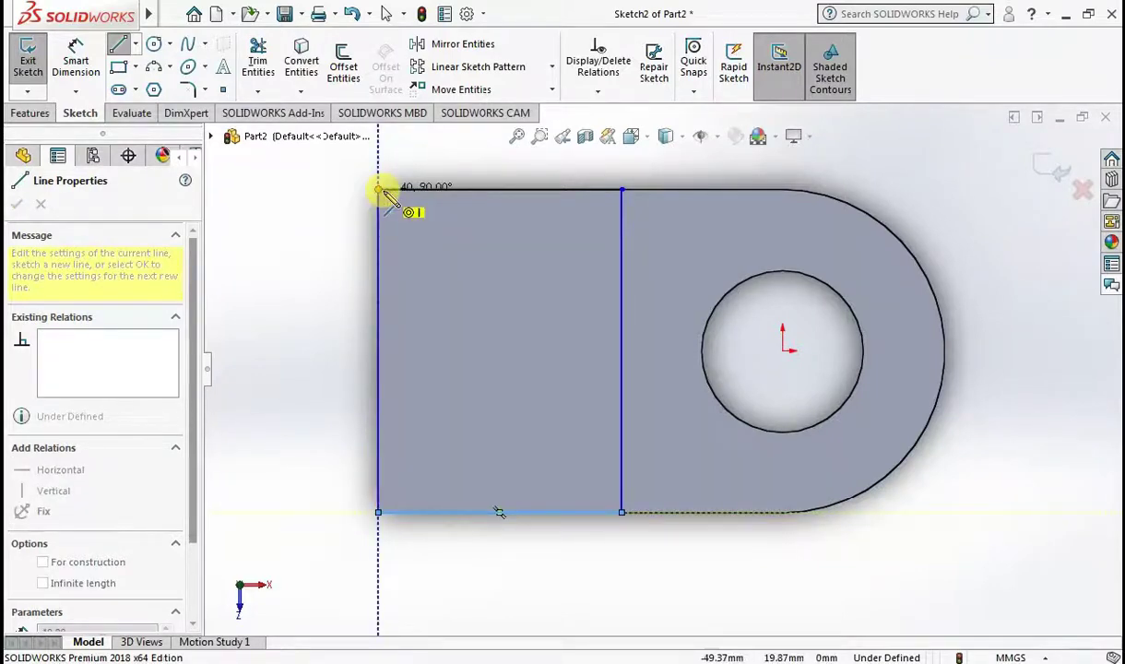
{"action": "left_click", "coordinate": [378, 189]}
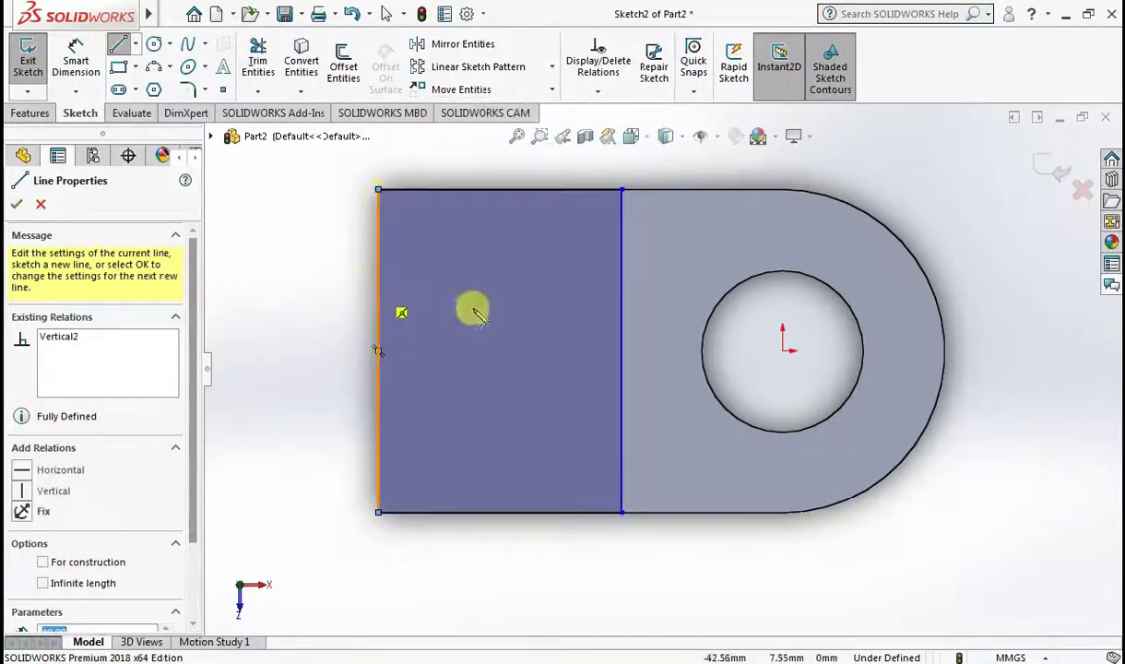
{"action": "key", "text": "Escape"}
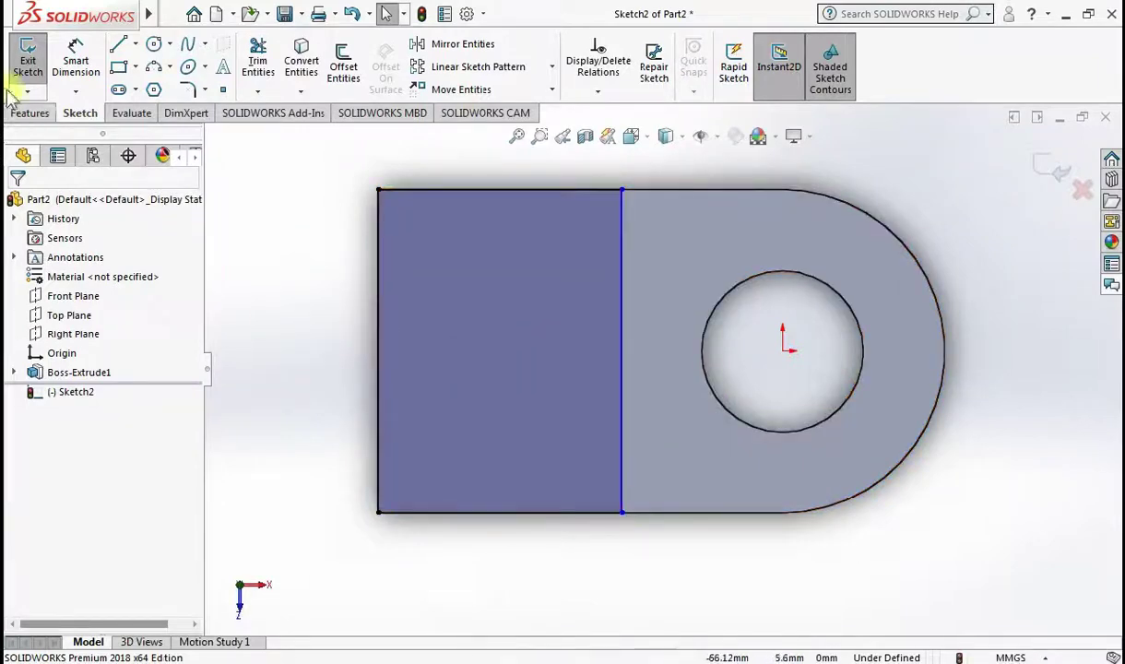
{"action": "left_click", "coordinate": [32, 113]}
{"action": "left_click", "coordinate": [35, 66]}
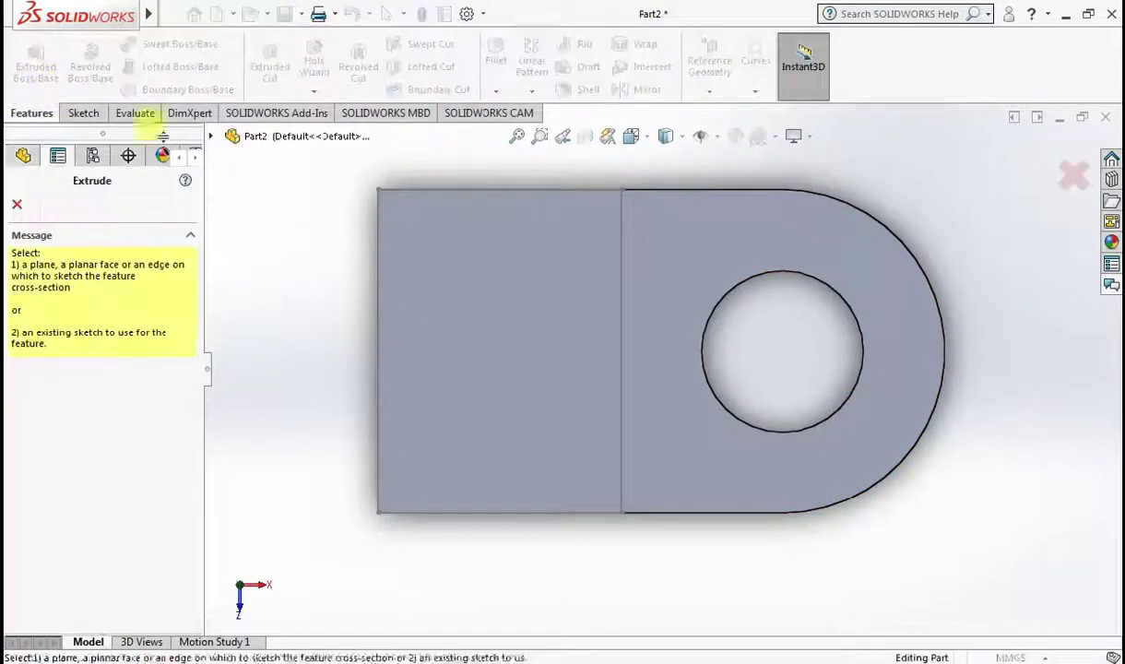
Extrude the left rectangle 20 mm into a raised block and orbit to view it in 3D.
{"action": "left_click", "coordinate": [623, 296]}
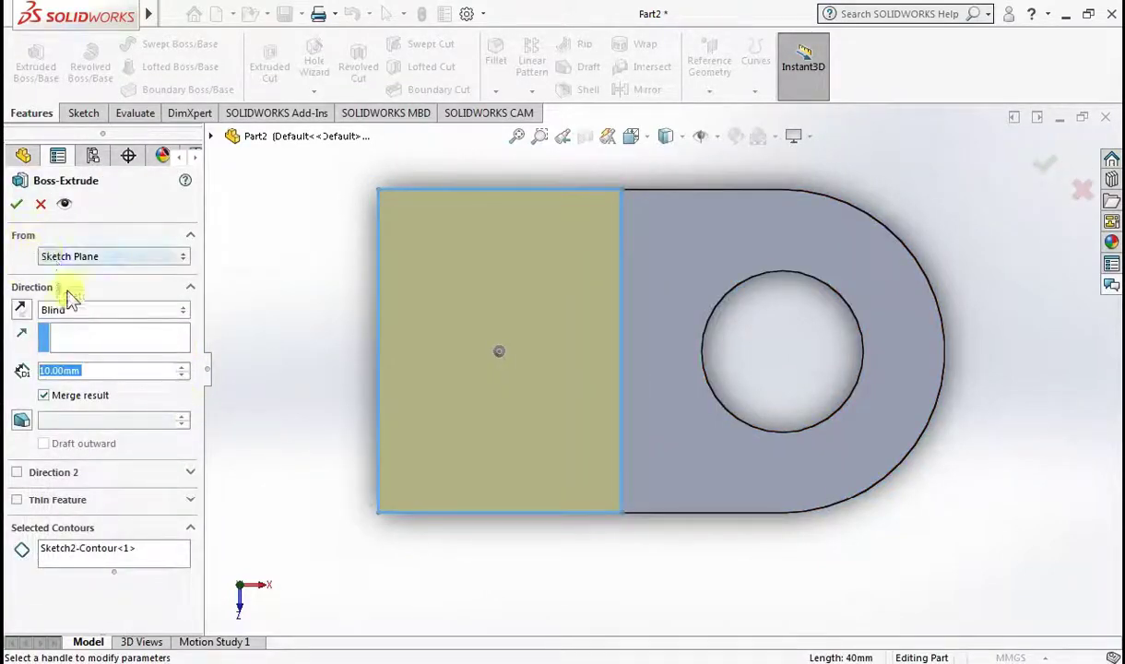
{"action": "type", "text": "20"}
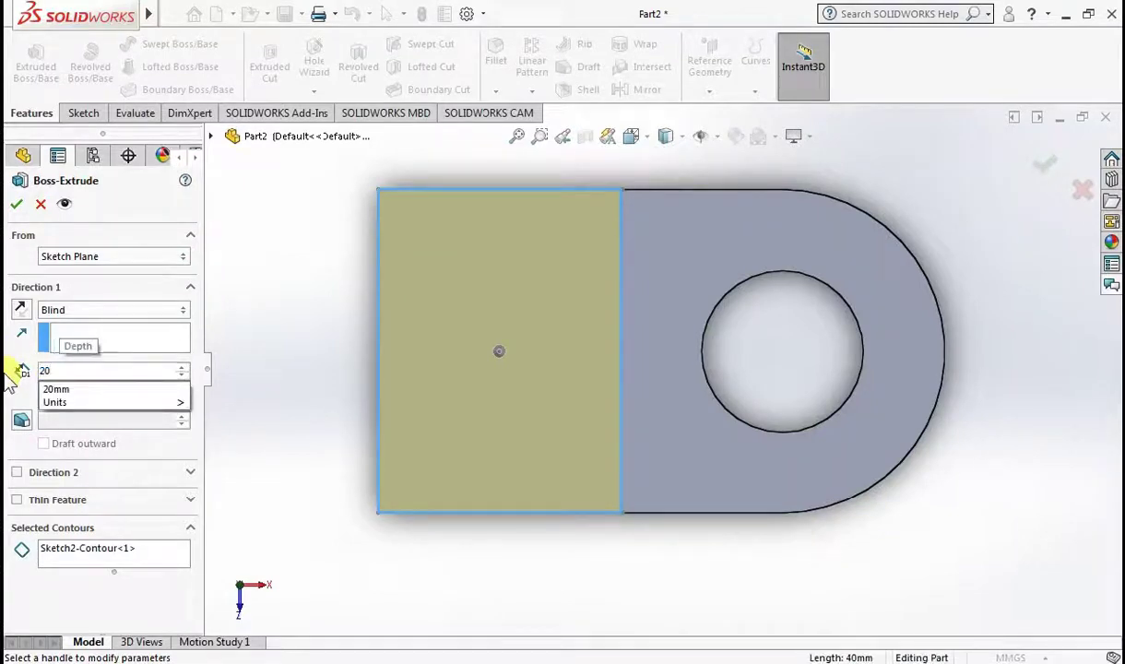
{"action": "key", "text": "Return"}
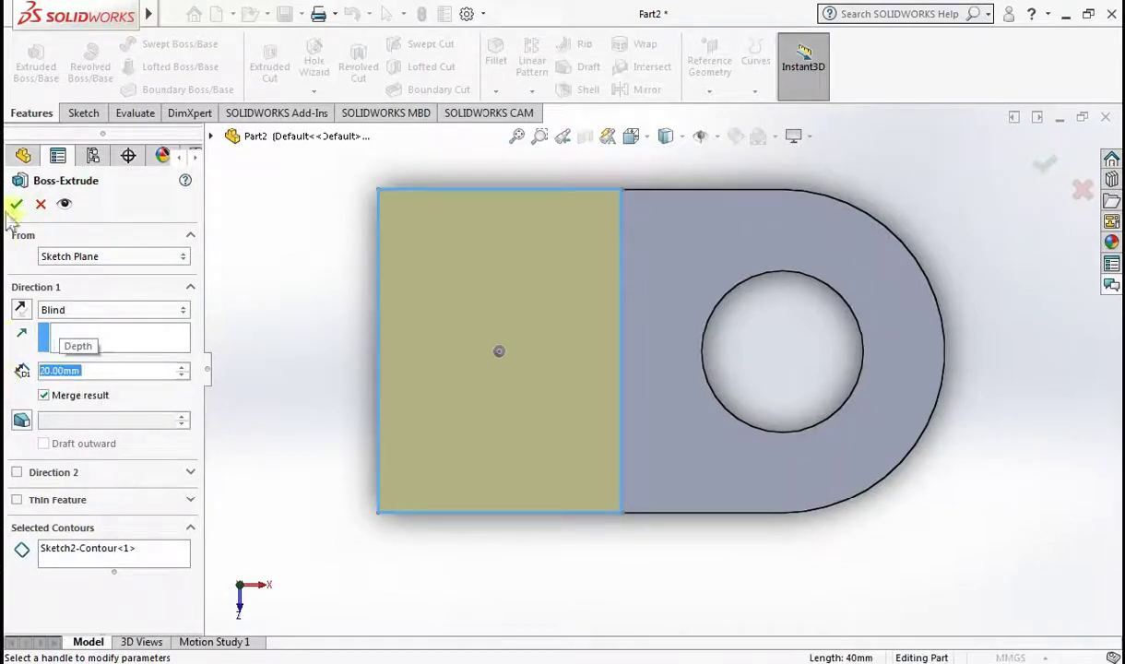
{"action": "left_click", "coordinate": [15, 204]}
{"action": "mouse_move", "coordinate": [427, 587]}
{"action": "middle_mouse_down"}
{"action": "mouse_move", "coordinate": [367, 524]}
{"action": "mouse_move", "coordinate": [389, 557]}
{"action": "mouse_move", "coordinate": [382, 440]}
{"action": "mouse_move", "coordinate": [599, 392]}
{"action": "middle_mouse_up"}
{"action": "left_click", "coordinate": [616, 364]}
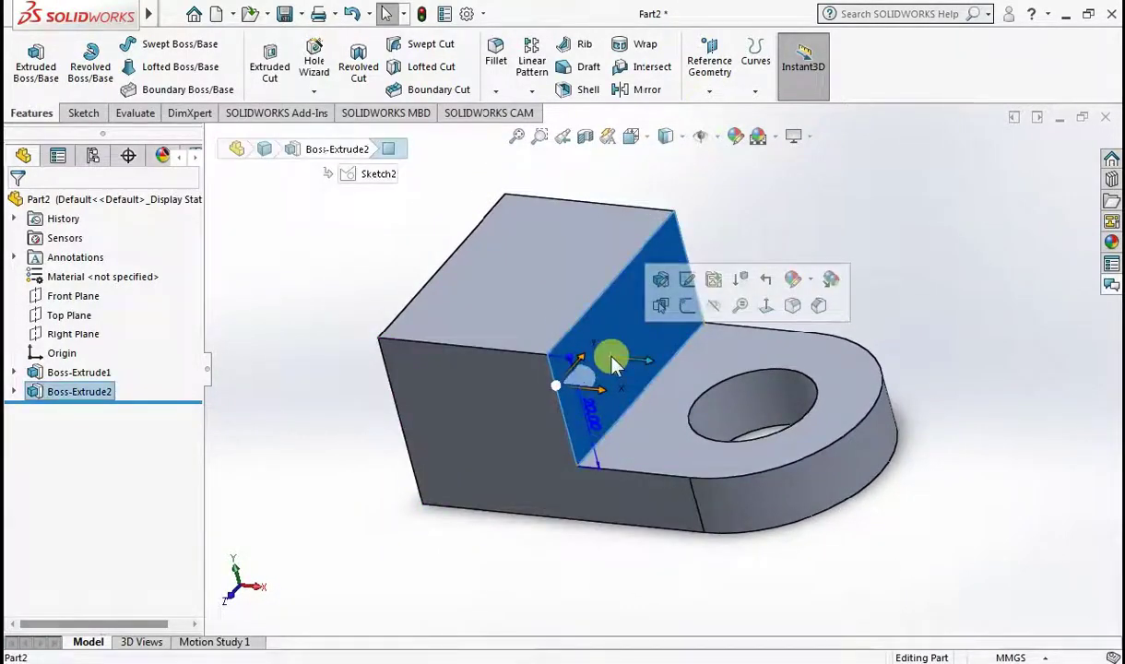
Face the block's side Normal To and start a Line sketch on that face.
{"action": "right_click", "coordinate": [592, 318]}
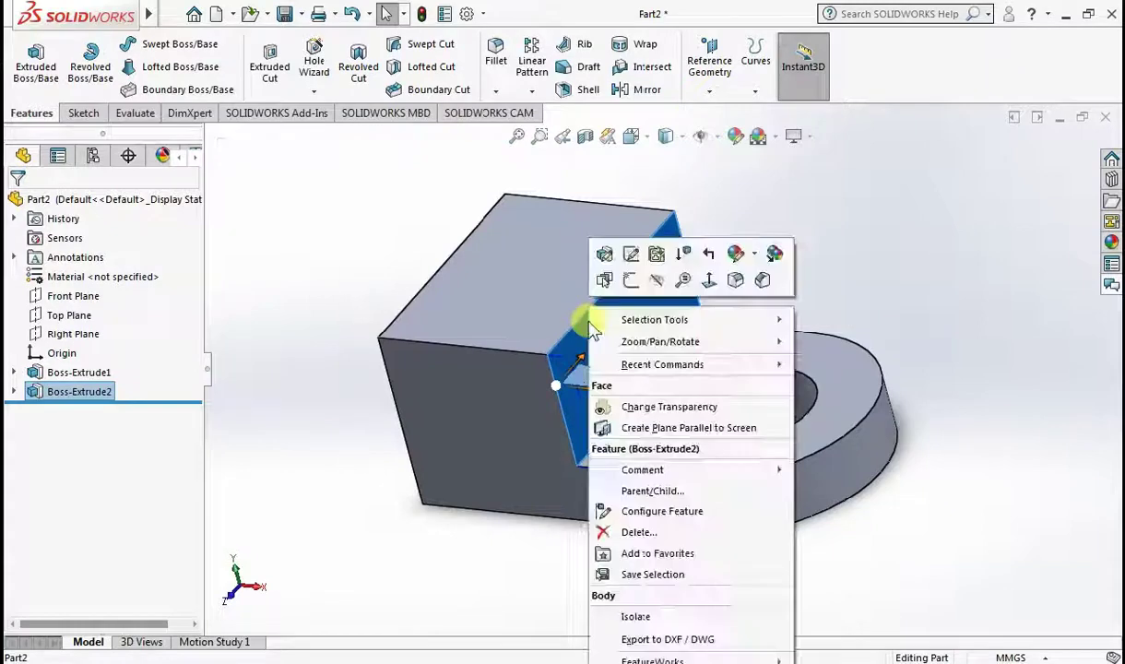
{"action": "left_click", "coordinate": [709, 281]}
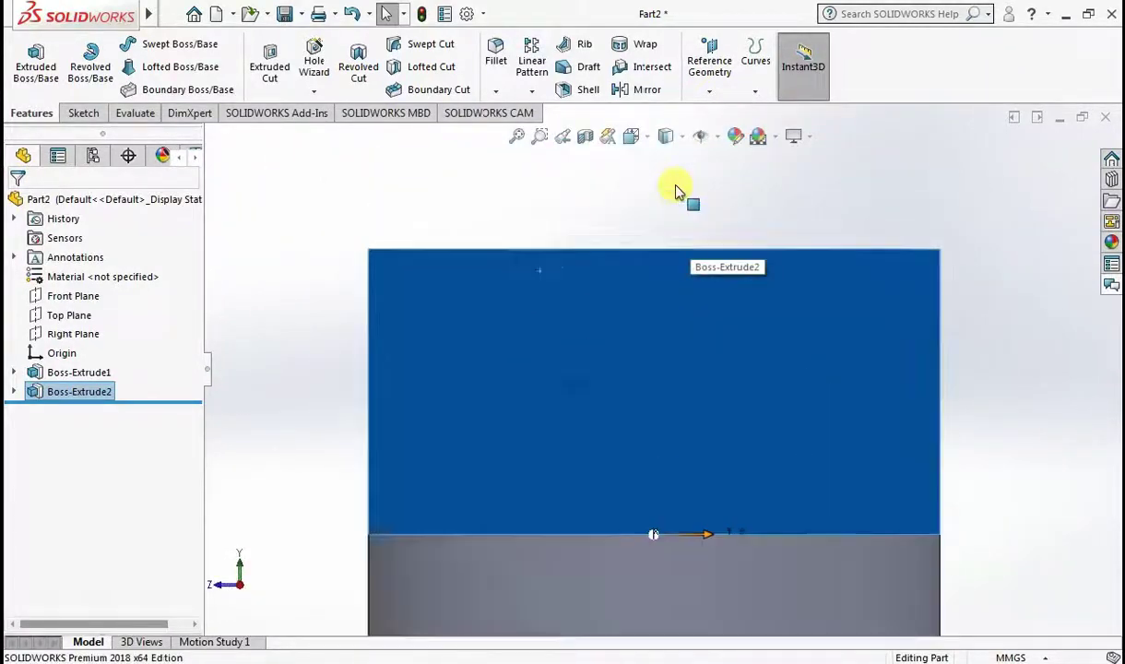
{"action": "scroll", "coordinate": [675, 191], "scroll_direction": "down", "scroll_amount": 1}
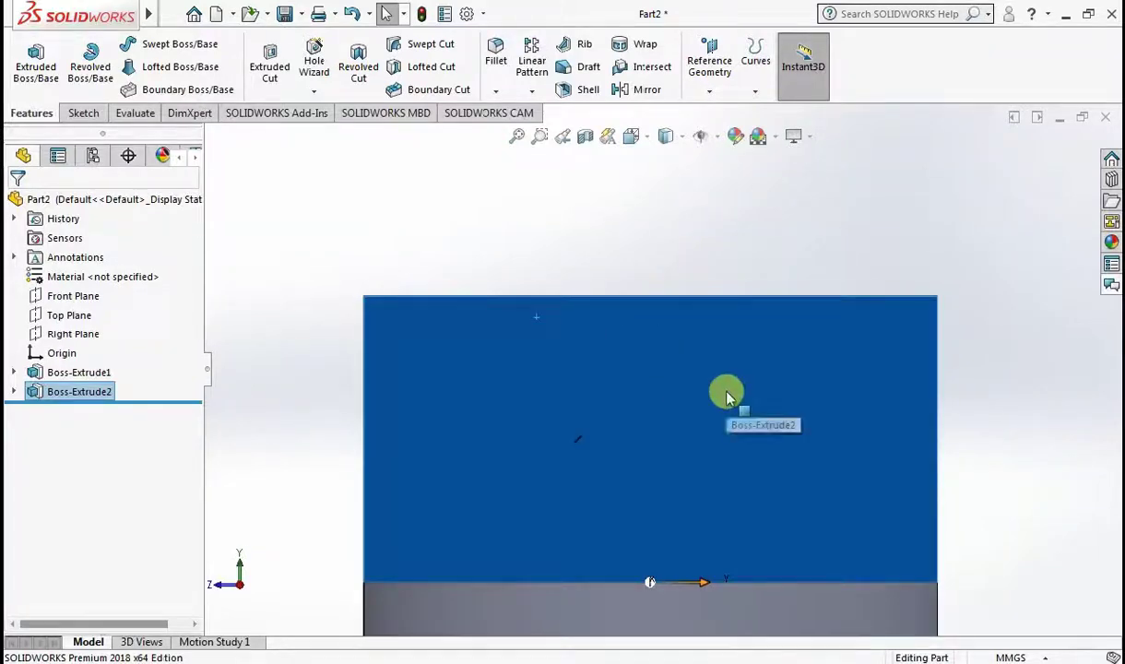
{"action": "left_click", "coordinate": [1001, 364]}
{"action": "scroll", "coordinate": [996, 369], "scroll_direction": "up", "scroll_amount": 1}
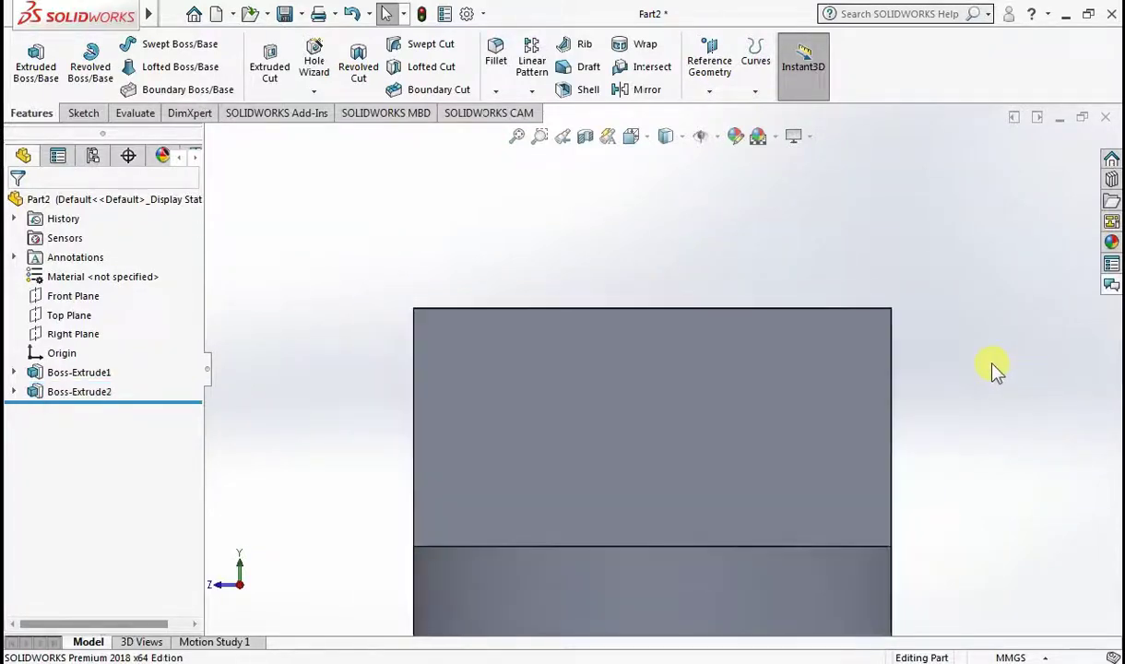
{"action": "left_click", "coordinate": [92, 113]}
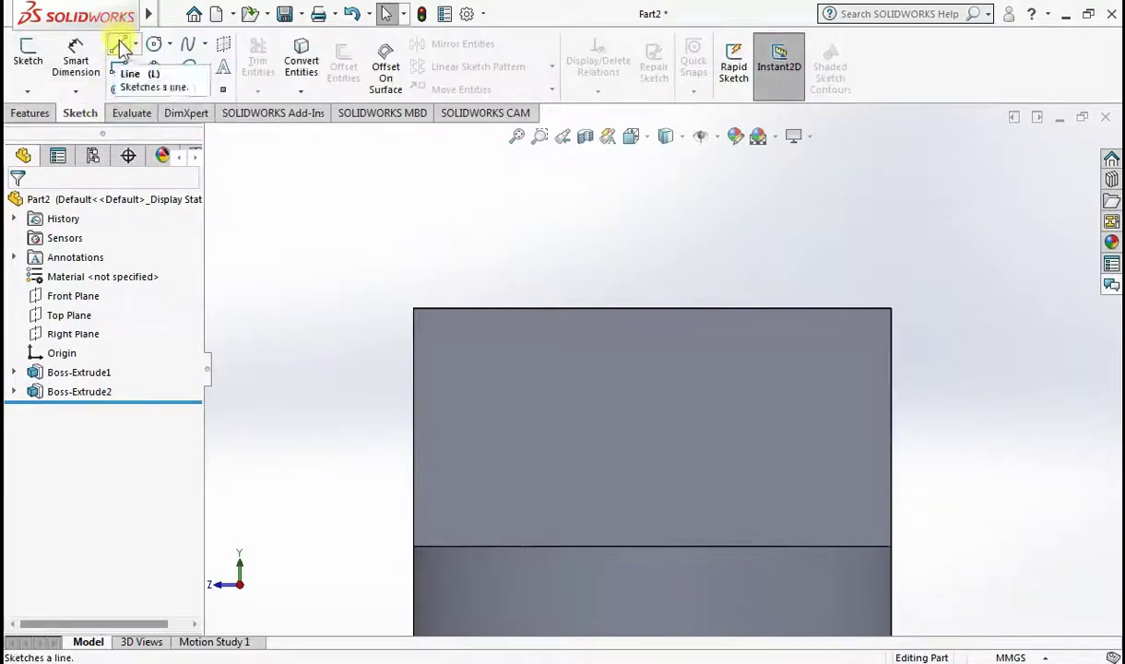
{"action": "left_click", "coordinate": [118, 43]}
{"action": "left_click", "coordinate": [785, 364]}
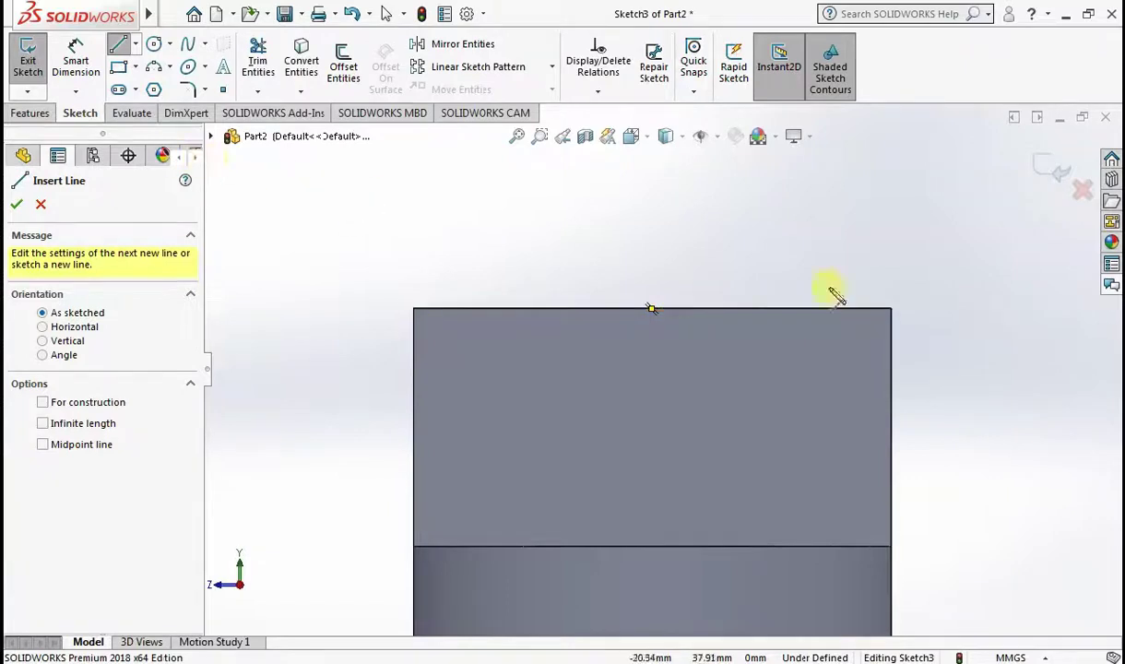
Draw a closed outline of the block's face with a slope cutting its top-left corner.
{"action": "left_click", "coordinate": [891, 310]}
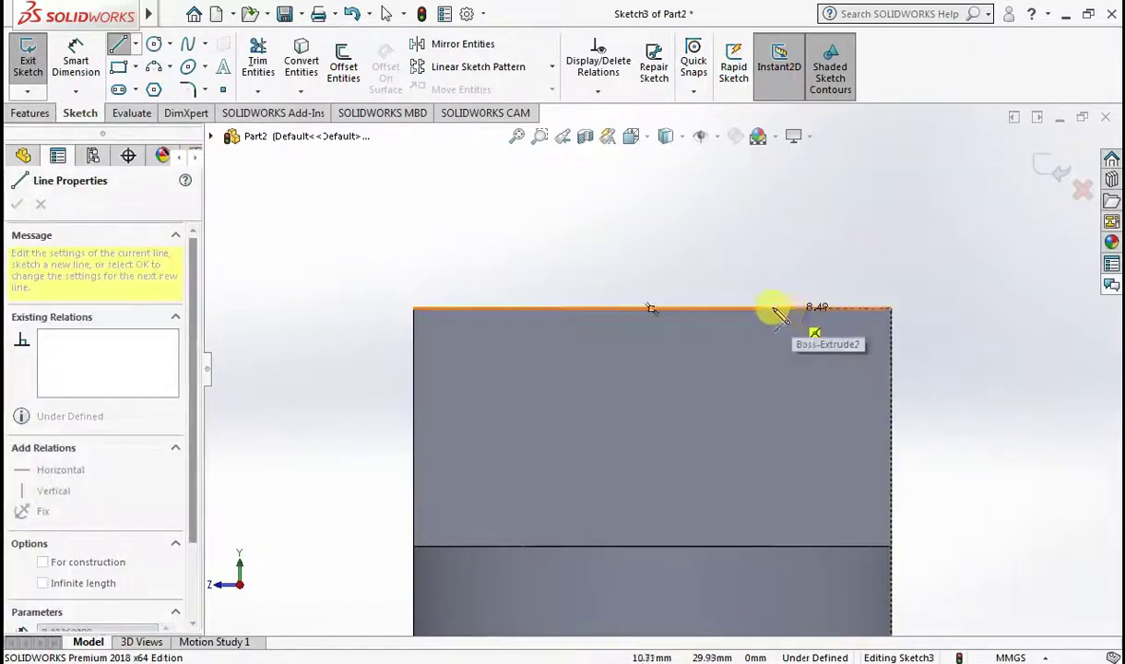
{"action": "left_click", "coordinate": [765, 309]}
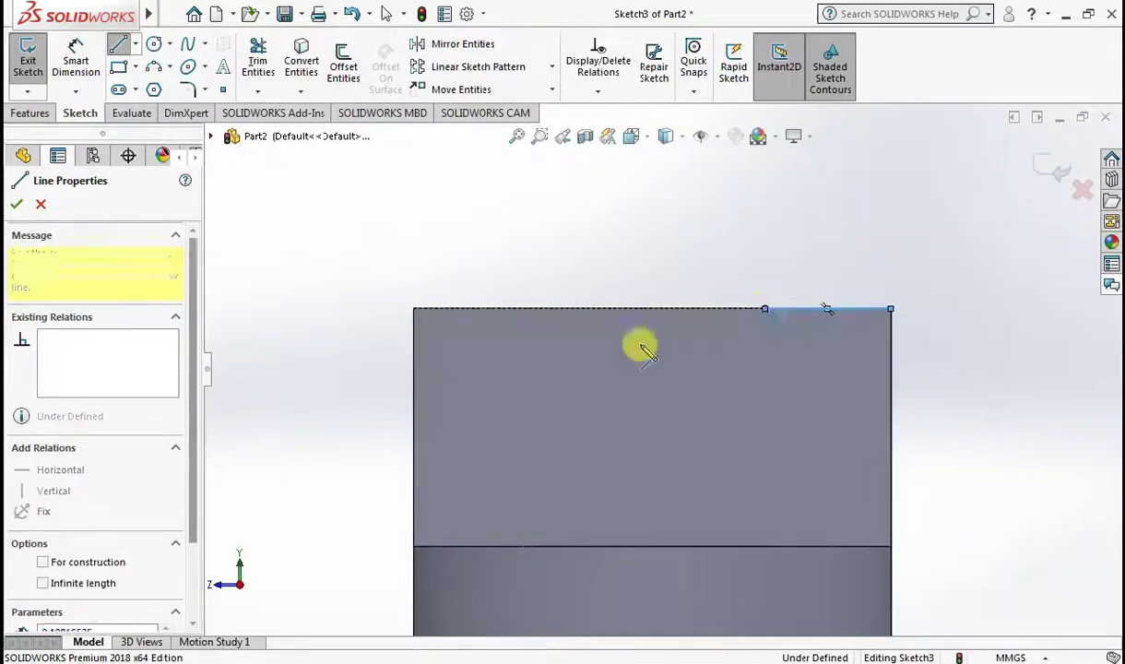
{"action": "left_click", "coordinate": [414, 393]}
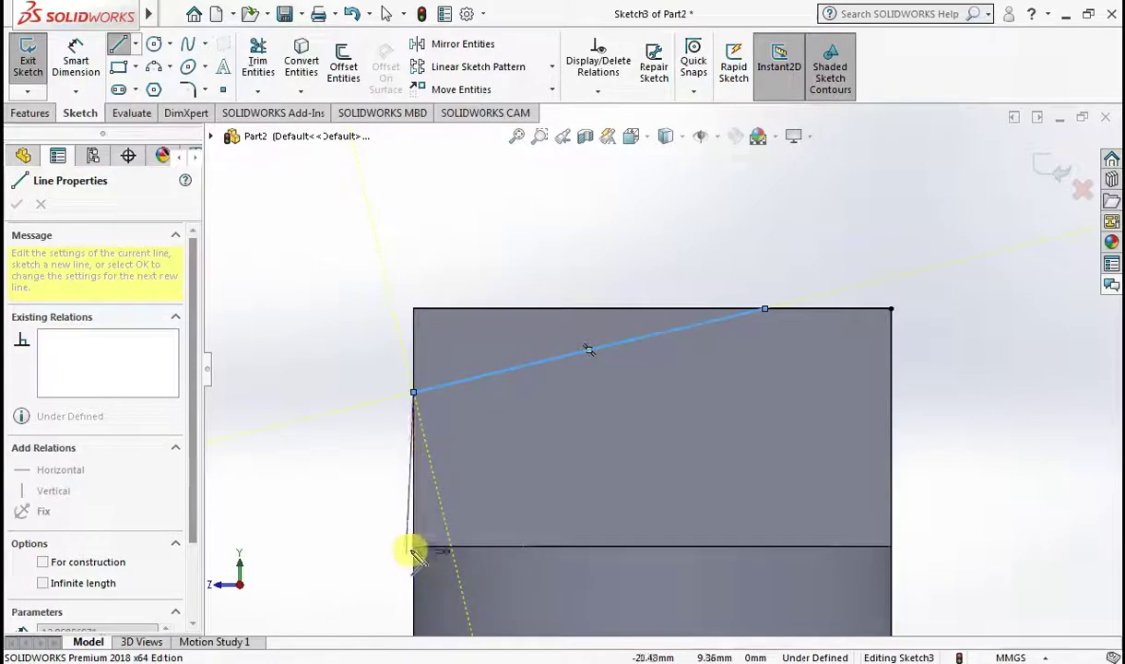
{"action": "key", "text": "z"}
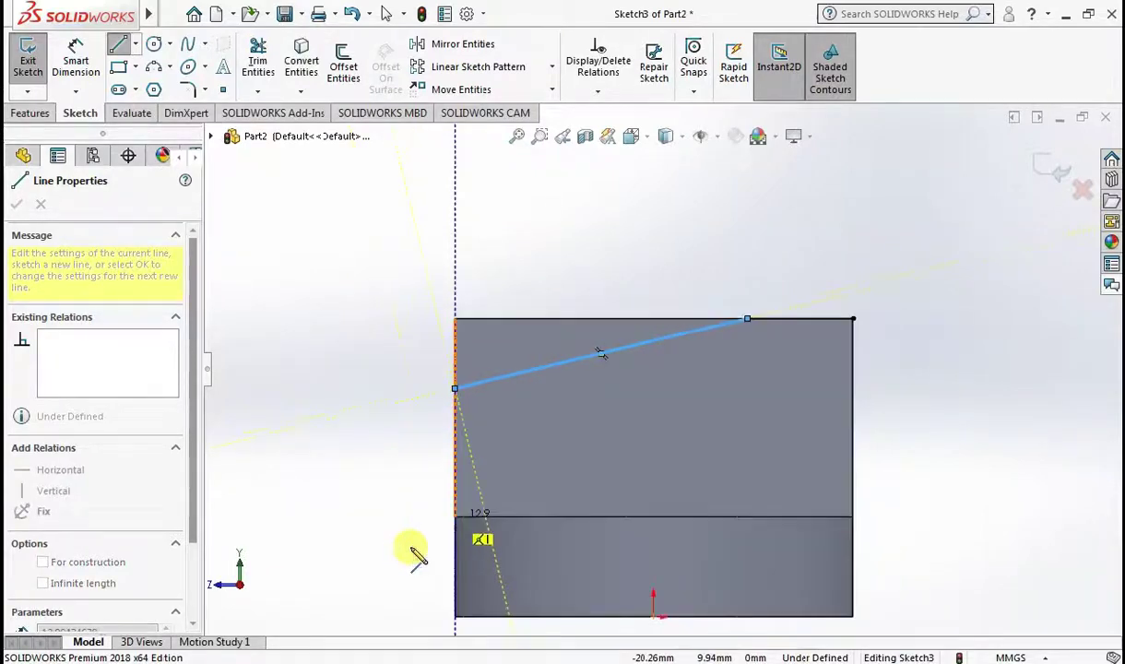
{"action": "left_click", "coordinate": [456, 616]}
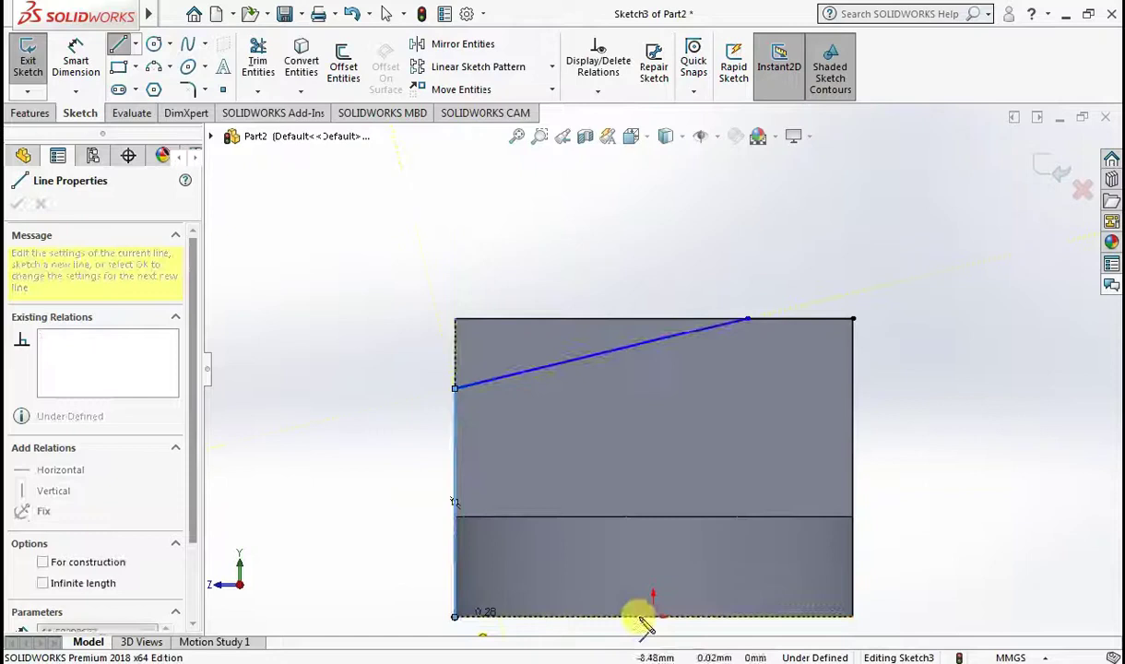
{"action": "left_click", "coordinate": [853, 616]}
{"action": "left_click", "coordinate": [853, 320]}
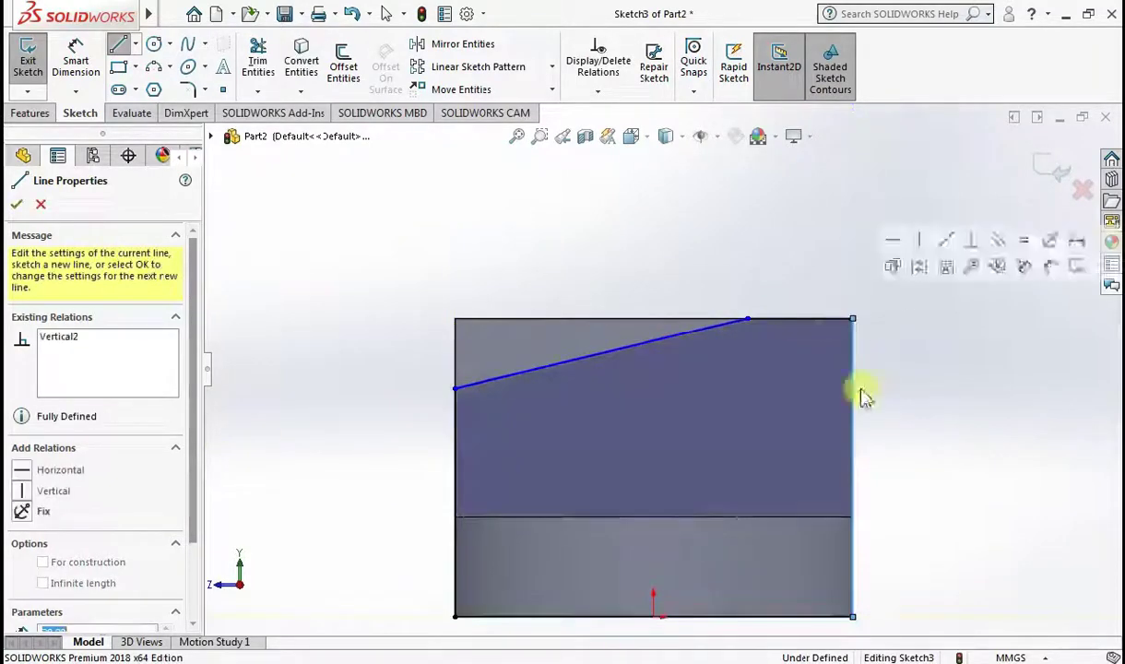
{"action": "key", "text": "Escape"}
{"action": "key", "text": "Escape"}
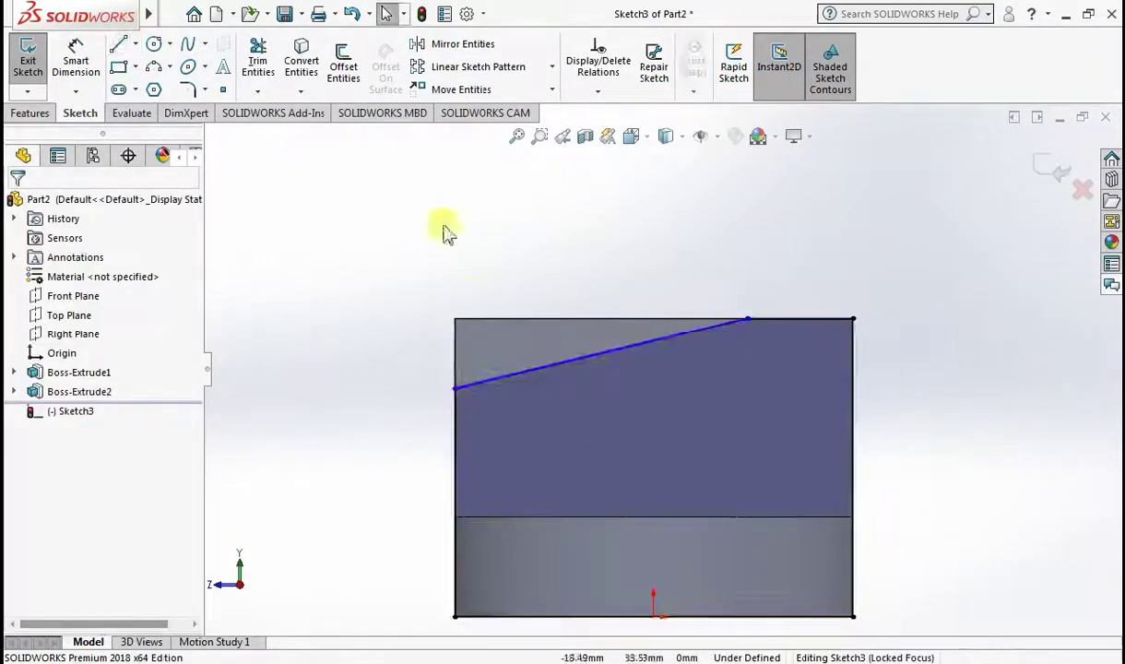
{"action": "left_click", "coordinate": [76, 60]}
{"action": "left_click", "coordinate": [798, 318]}
Dimension the short top line to 10 and the slope's vertical drop to 10, then exit Sketch3.
{"action": "left_click", "coordinate": [799, 267]}
{"action": "type", "text": "10"}
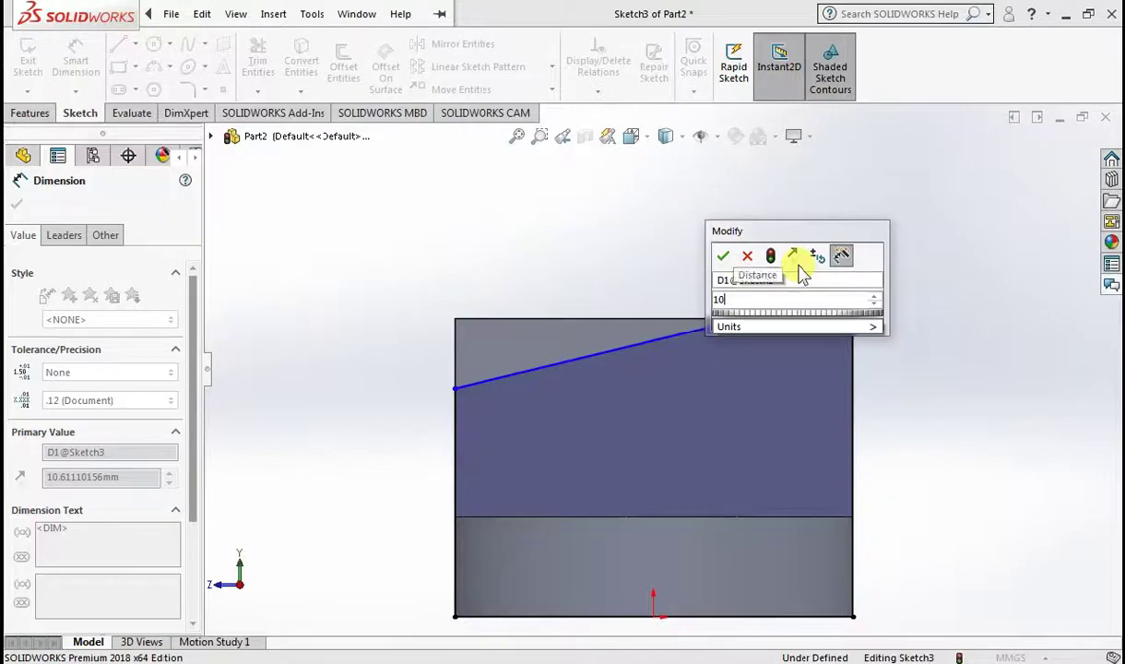
{"action": "key", "text": "Return"}
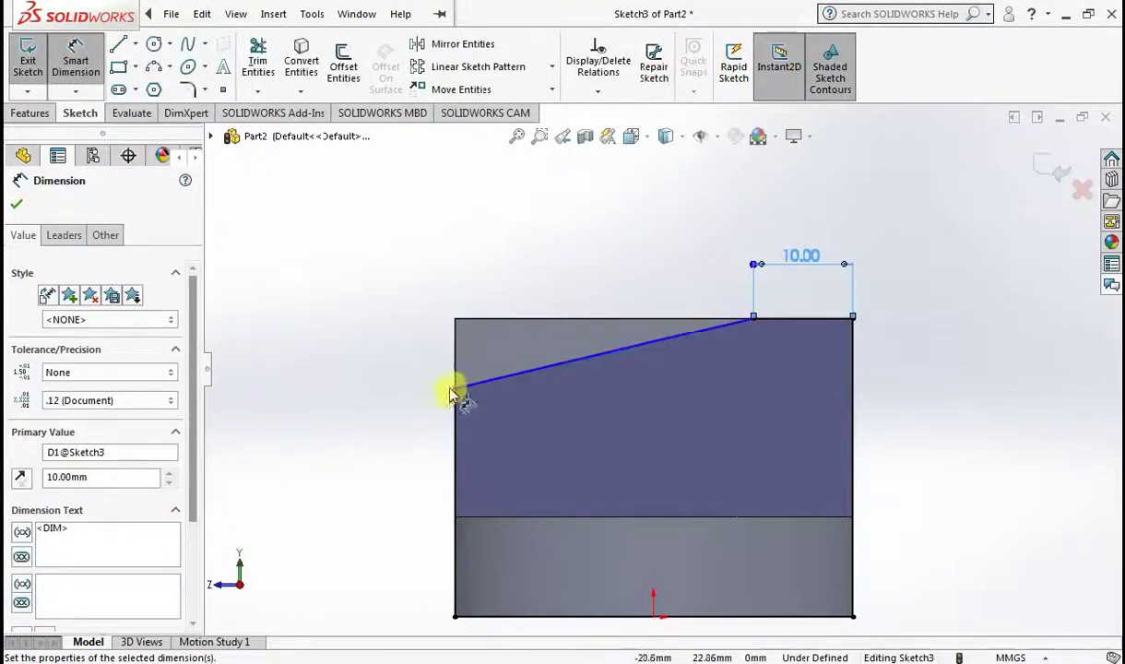
{"action": "left_click", "coordinate": [457, 389]}
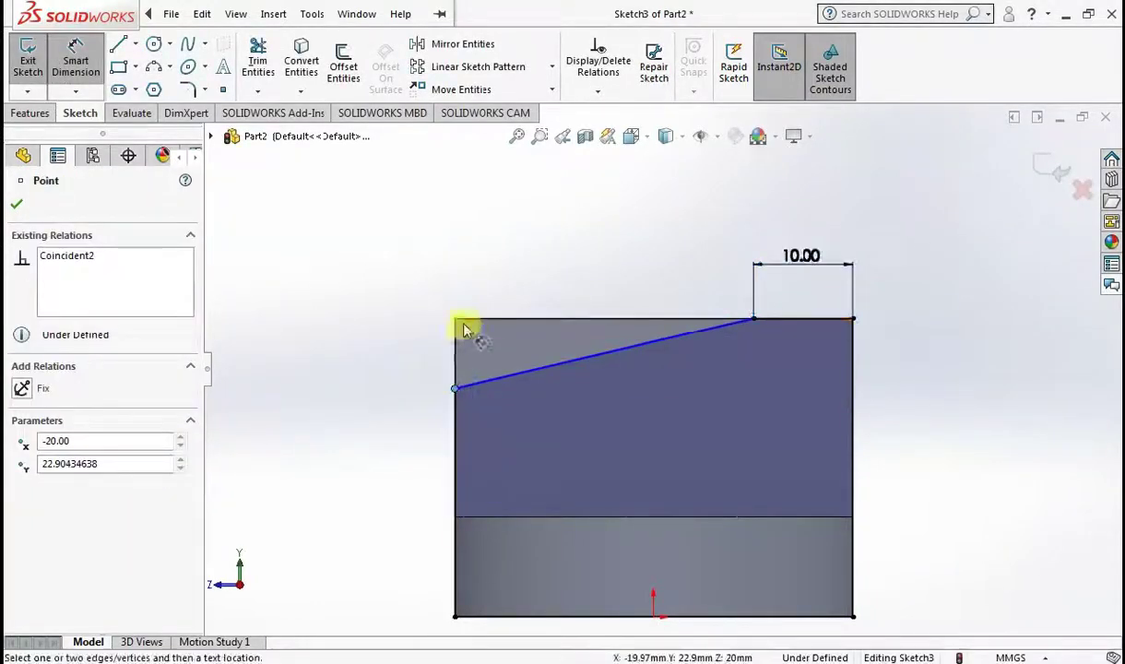
{"action": "left_click", "coordinate": [456, 320]}
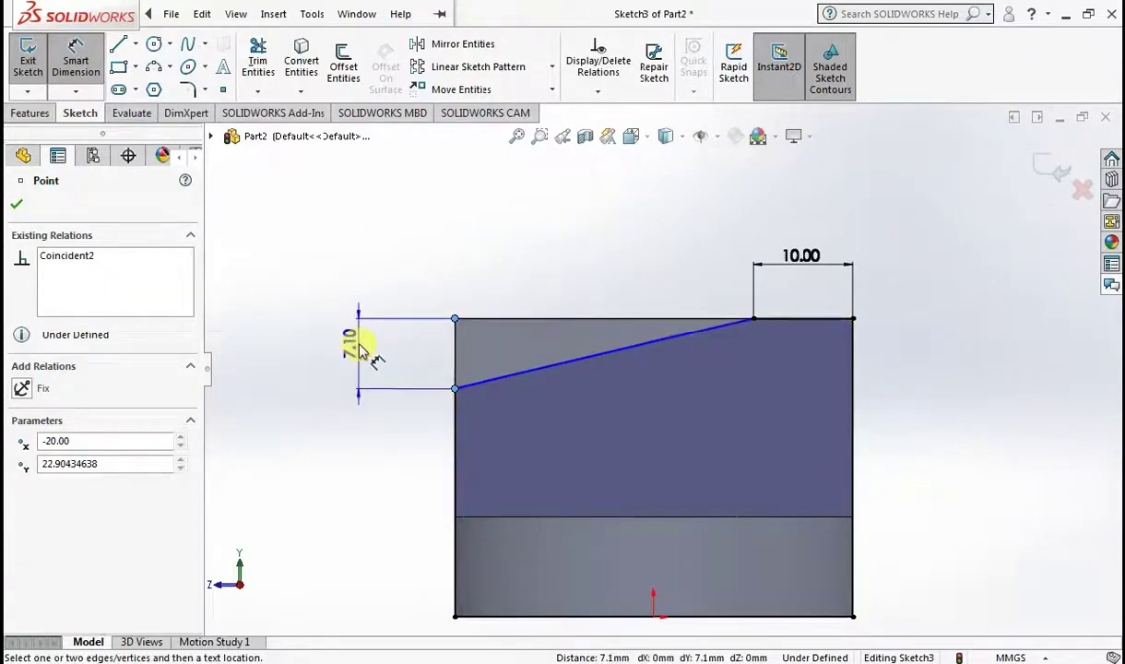
{"action": "left_click", "coordinate": [362, 348]}
{"action": "type", "text": "10"}
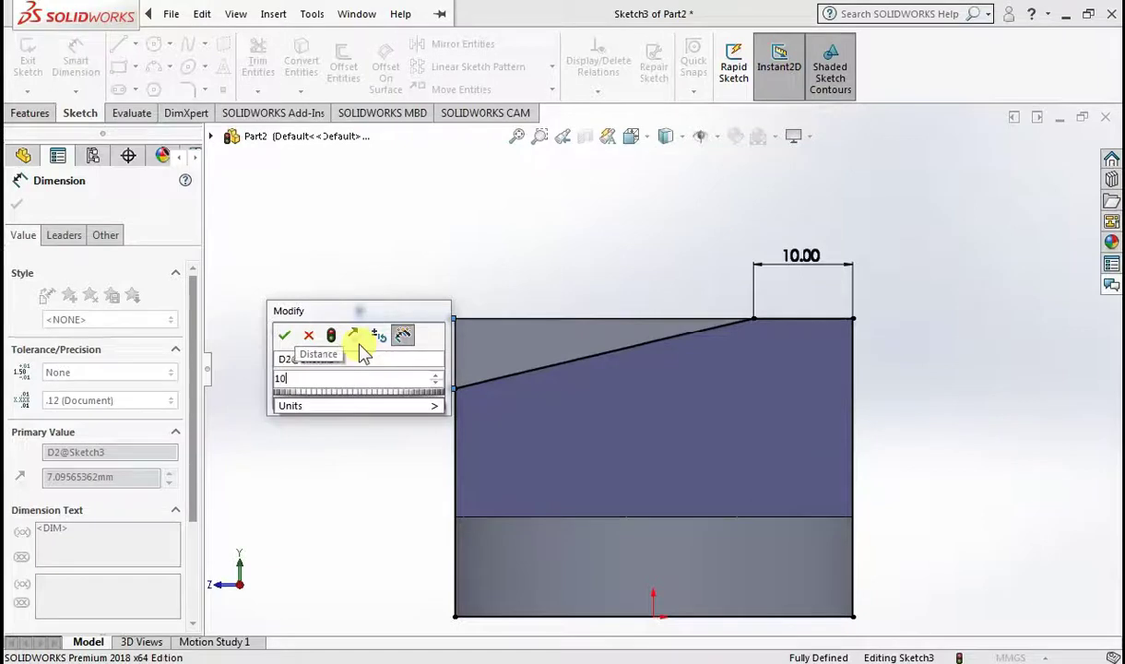
{"action": "key", "text": "Return"}
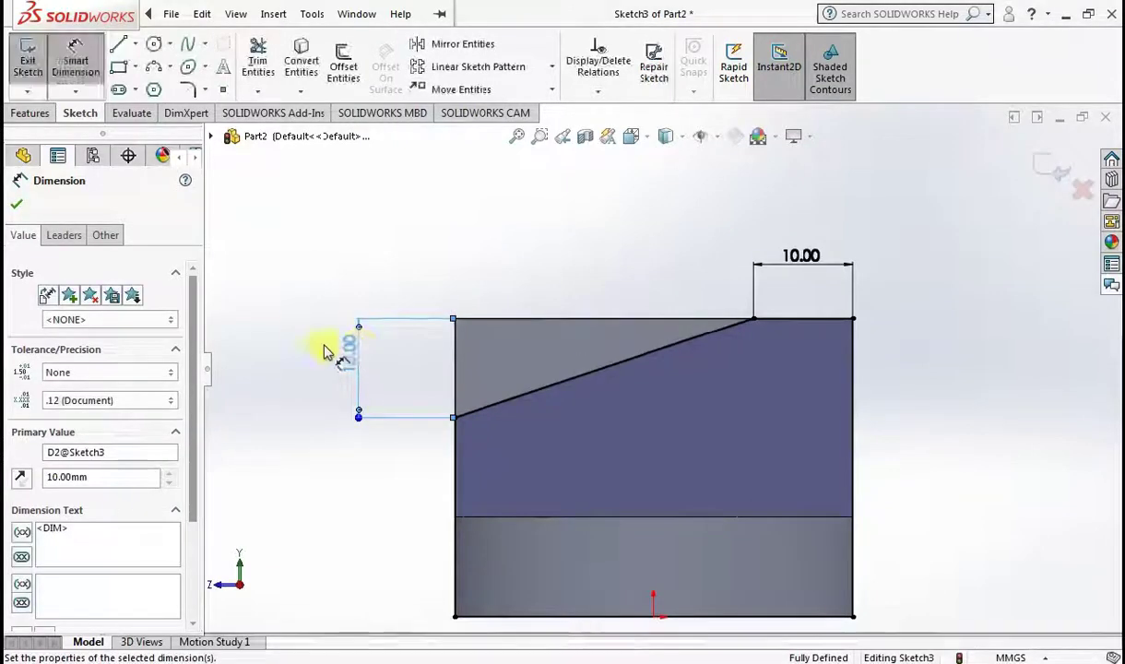
{"action": "key", "text": "Escape"}
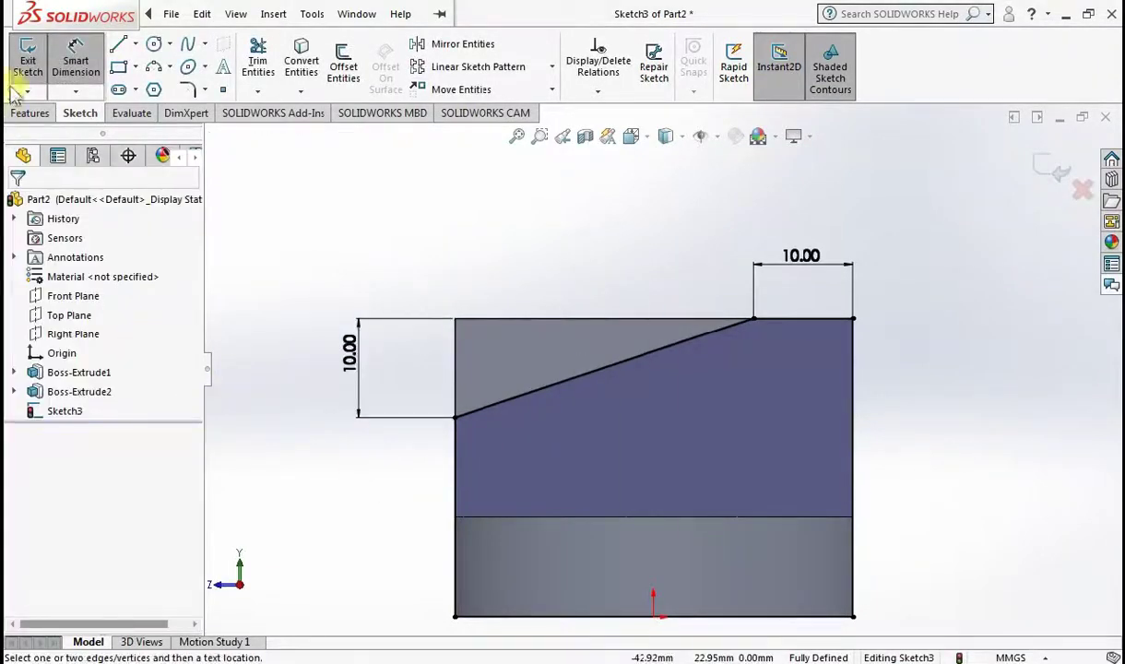
{"action": "left_click", "coordinate": [27, 63]}
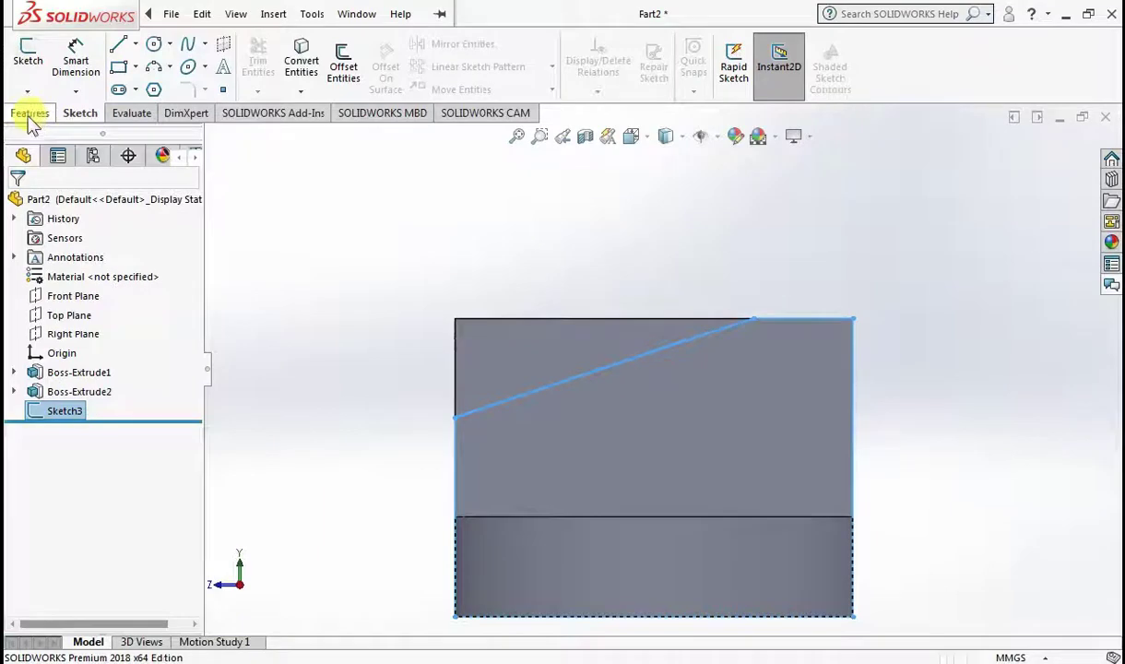
Extruded-cut Sketch3 36 mm with Flip side to cut, removing the corner above the slope.
{"action": "left_click", "coordinate": [31, 113]}
{"action": "left_click", "coordinate": [267, 66]}
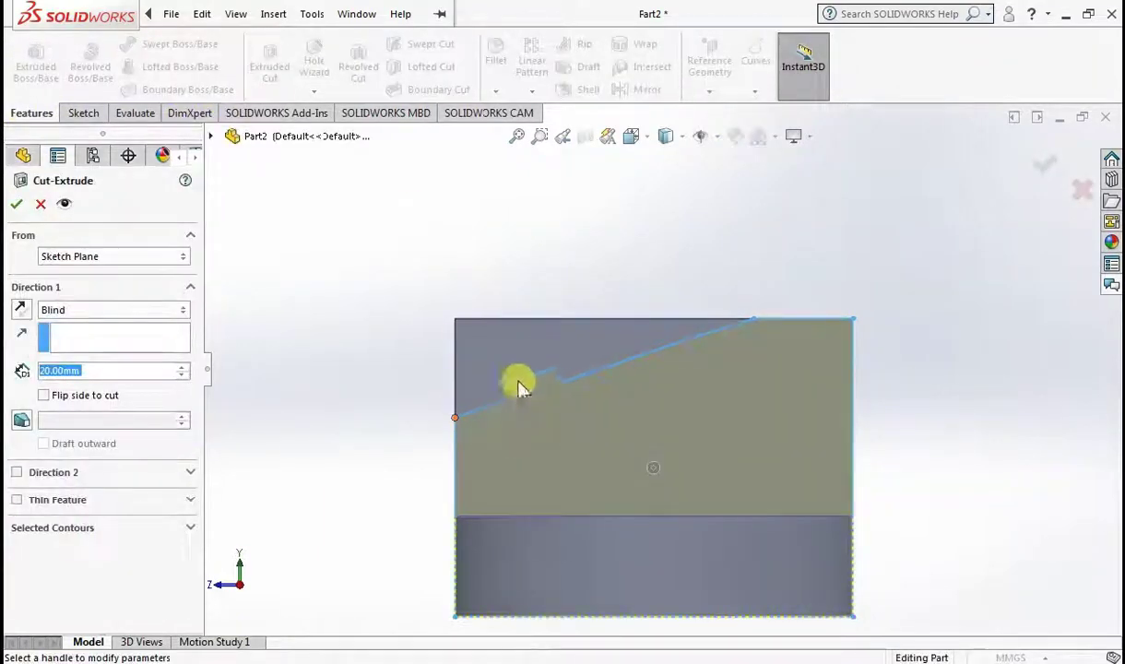
{"action": "left_click", "coordinate": [43, 394]}
{"action": "mouse_move", "coordinate": [396, 312]}
{"action": "middle_mouse_down"}
{"action": "mouse_move", "coordinate": [469, 364]}
{"action": "mouse_move", "coordinate": [514, 459]}
{"action": "mouse_move", "coordinate": [424, 346]}
{"action": "middle_mouse_up"}
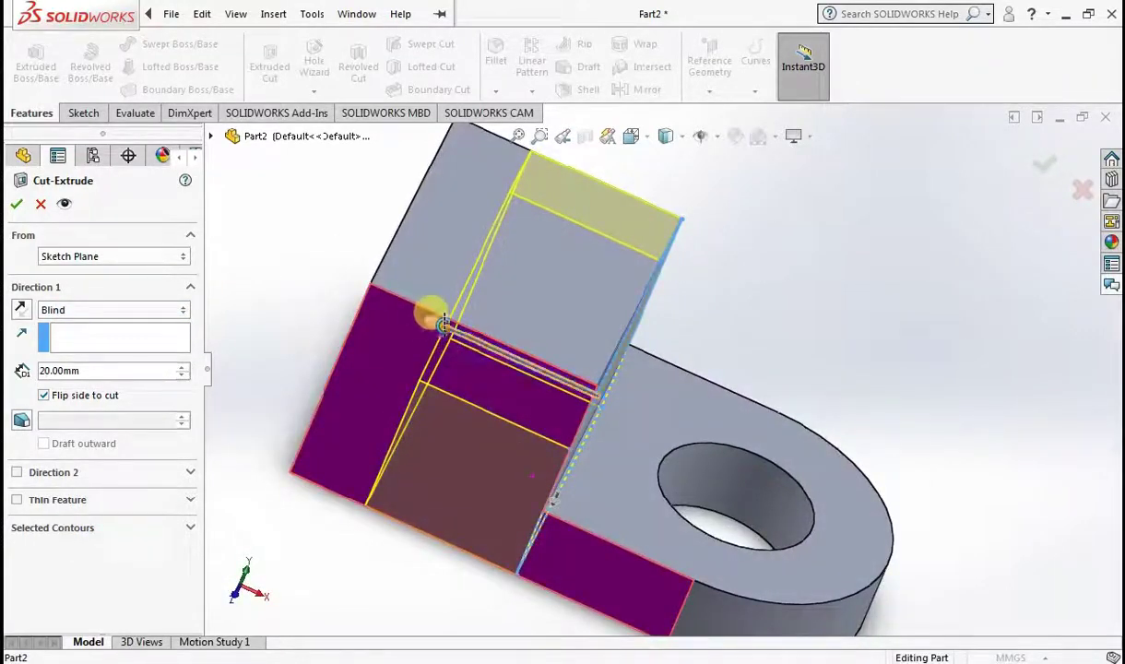
{"action": "left_click_drag", "start_coordinate": [433, 318], "coordinate": [309, 268]}
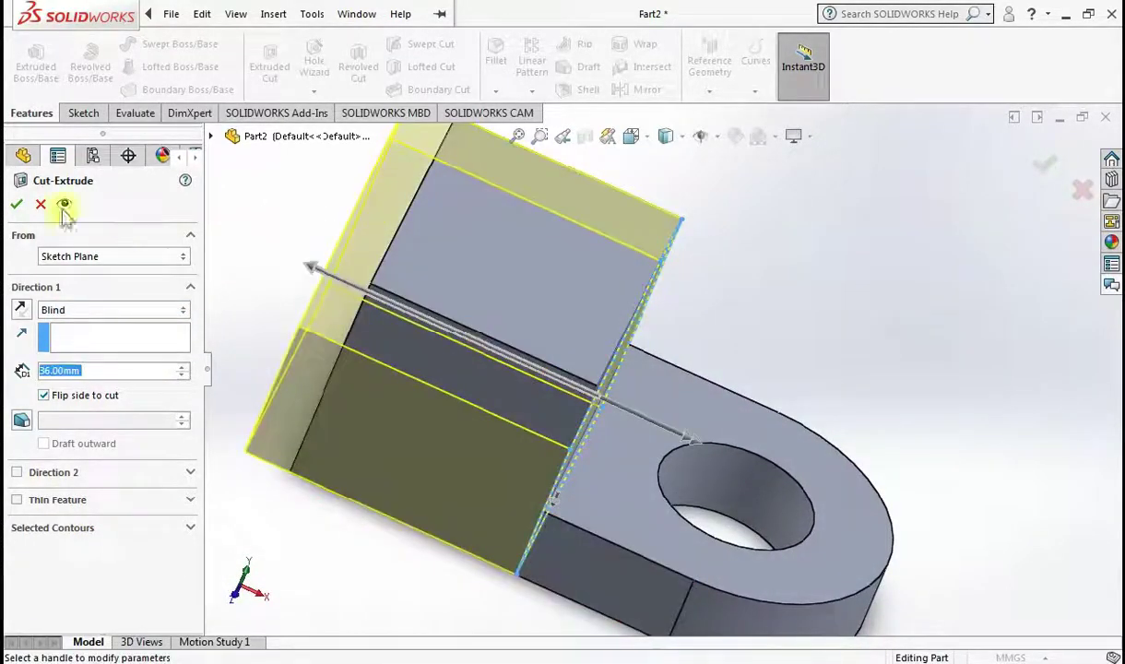
{"action": "left_click", "coordinate": [16, 207]}
Orbit to inspect the new sloped top and select the block's flat top face.
{"action": "middle_click_drag", "start_coordinate": [621, 385], "coordinate": [410, 275]}
{"action": "left_click", "coordinate": [409, 275]}
{"action": "left_click", "coordinate": [793, 224]}
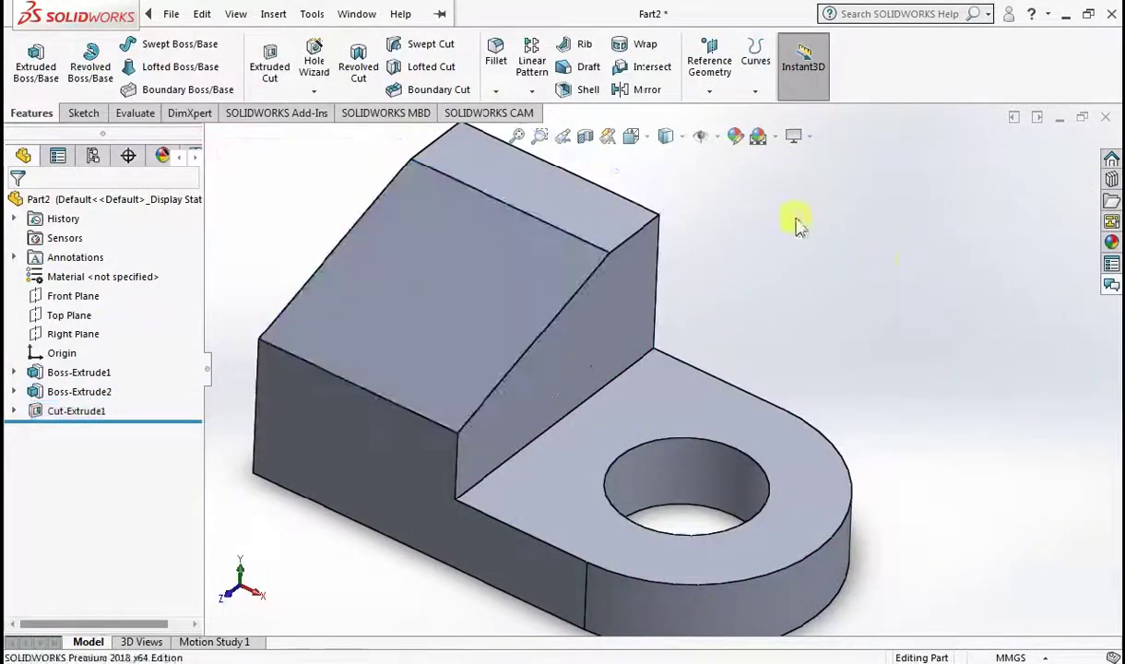
{"action": "left_click", "coordinate": [594, 214]}
Turn the view Normal To the block's top face and start a new sketch there.
{"action": "right_click", "coordinate": [595, 214]}
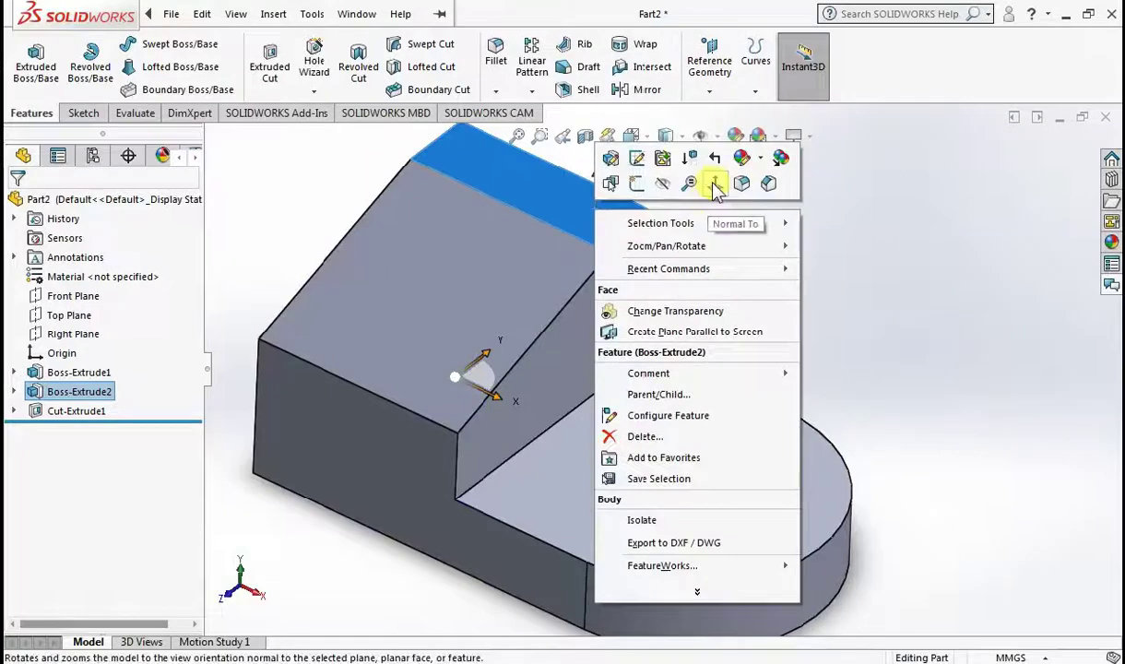
{"action": "left_click", "coordinate": [715, 185]}
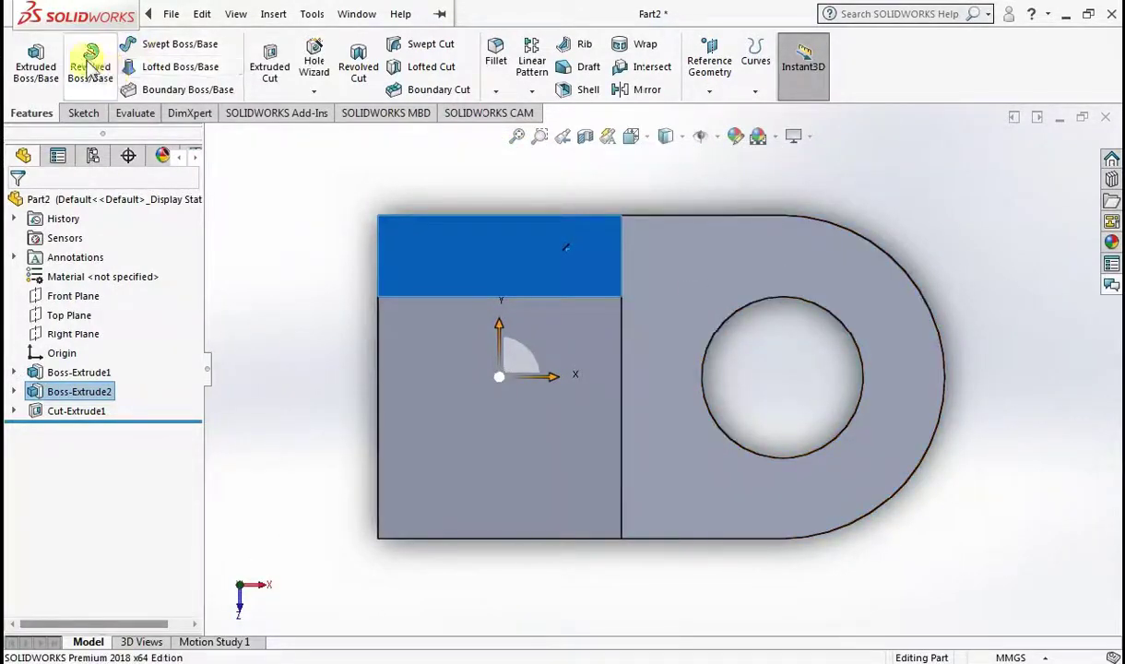
{"action": "left_click", "coordinate": [82, 114]}
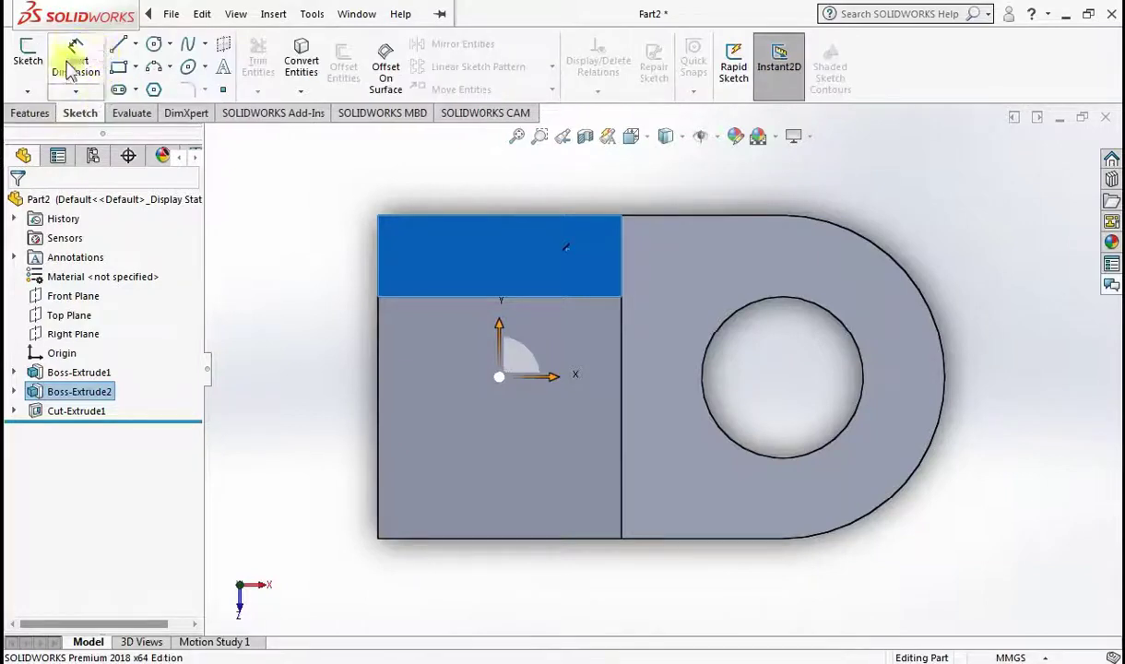
{"action": "left_click", "coordinate": [46, 113]}
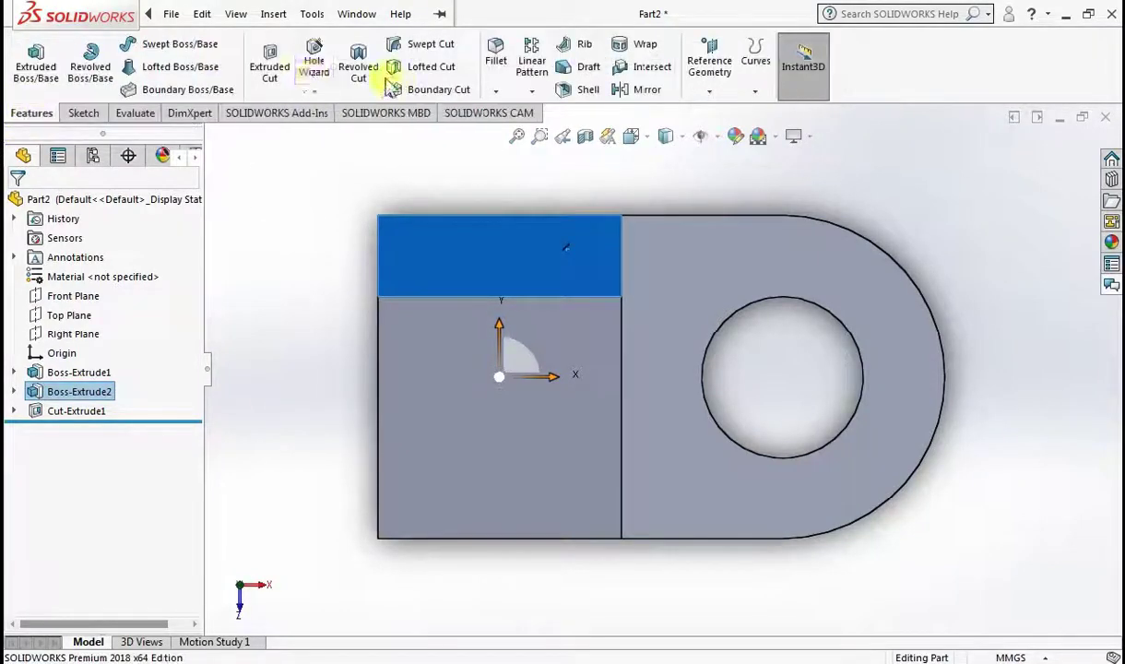
{"action": "left_click", "coordinate": [269, 64]}
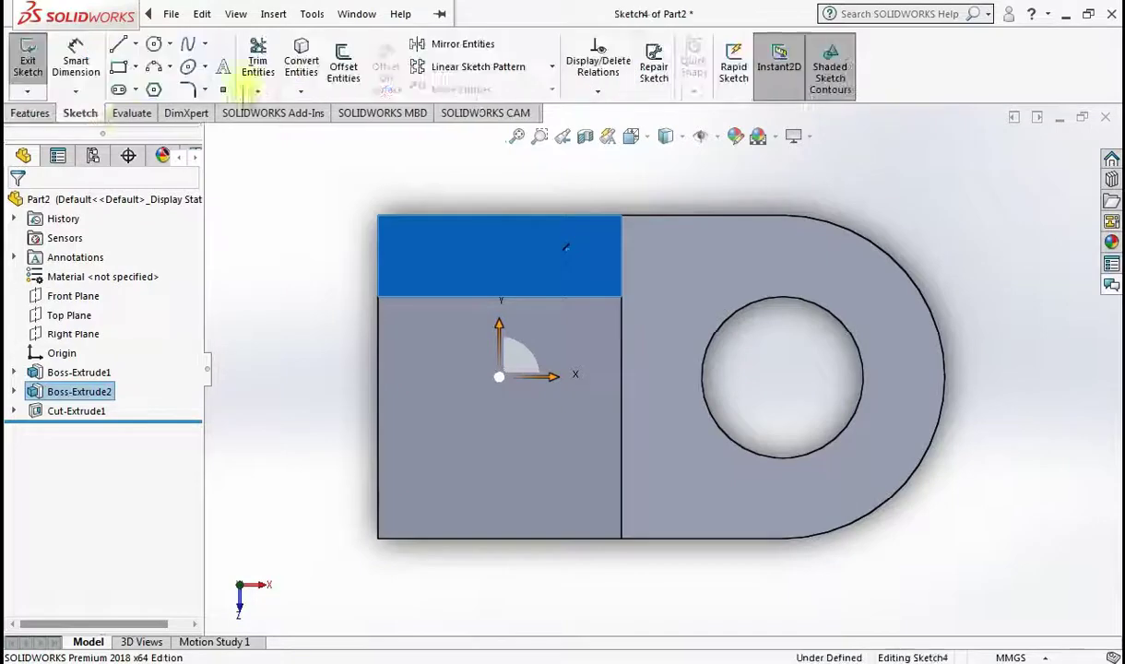
Draw a closed triangle from the step's inner corner to the bottom edge with a vertical side.
{"action": "left_click", "coordinate": [124, 46]}
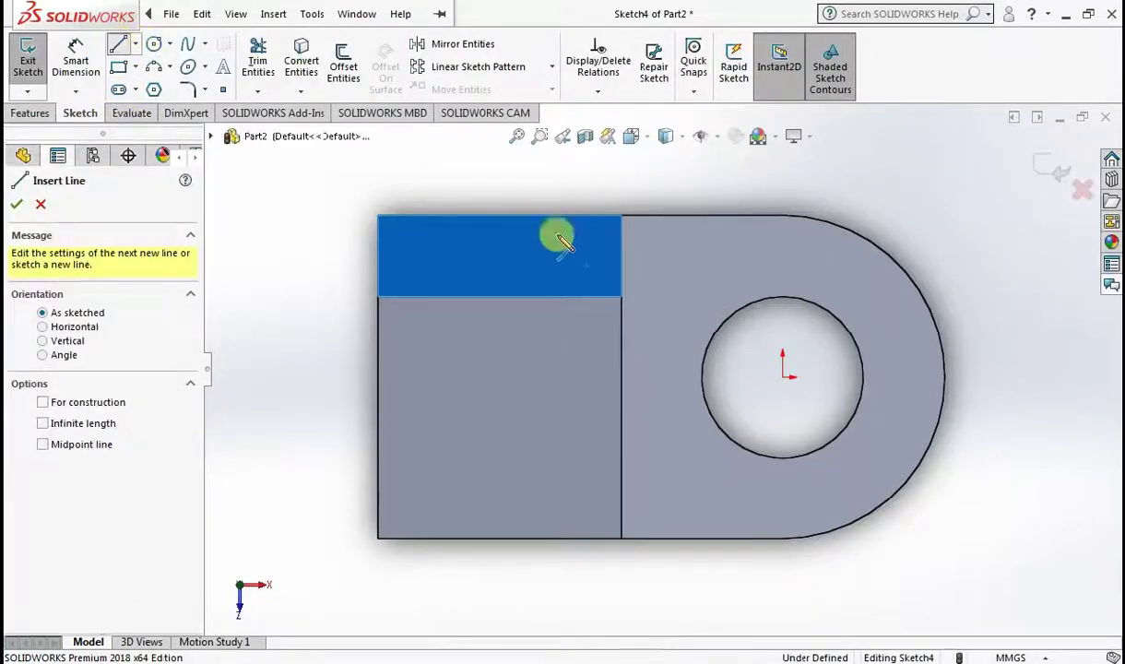
{"action": "left_click", "coordinate": [621, 297]}
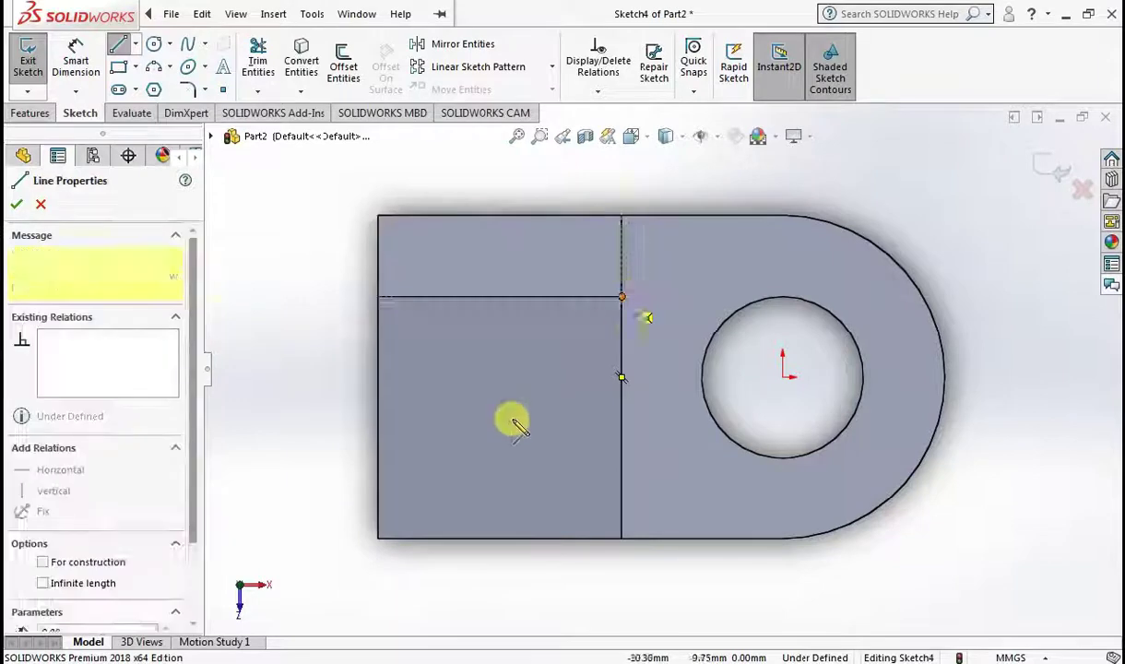
{"action": "double_click", "coordinate": [499, 537]}
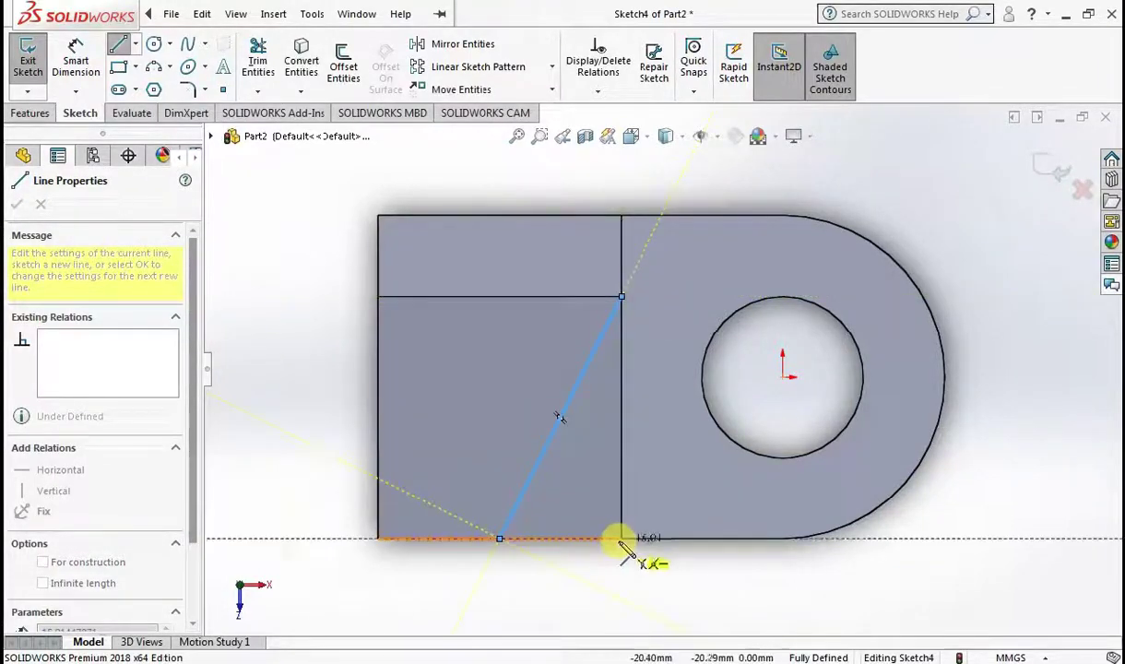
{"action": "left_click", "coordinate": [621, 537]}
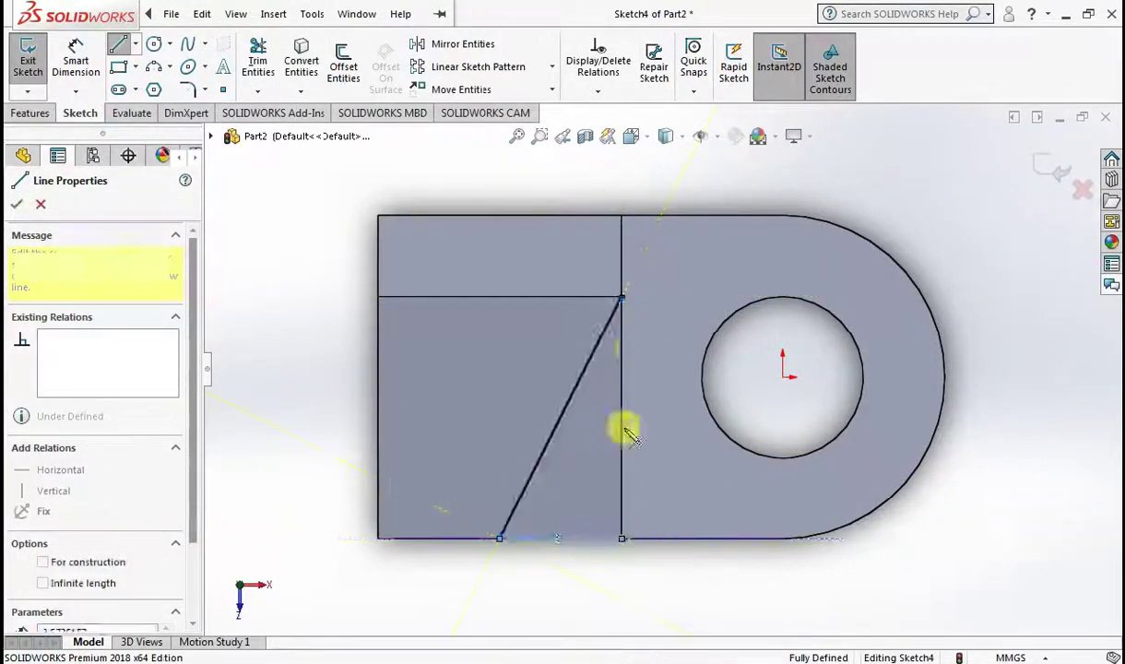
{"action": "left_click", "coordinate": [621, 297]}
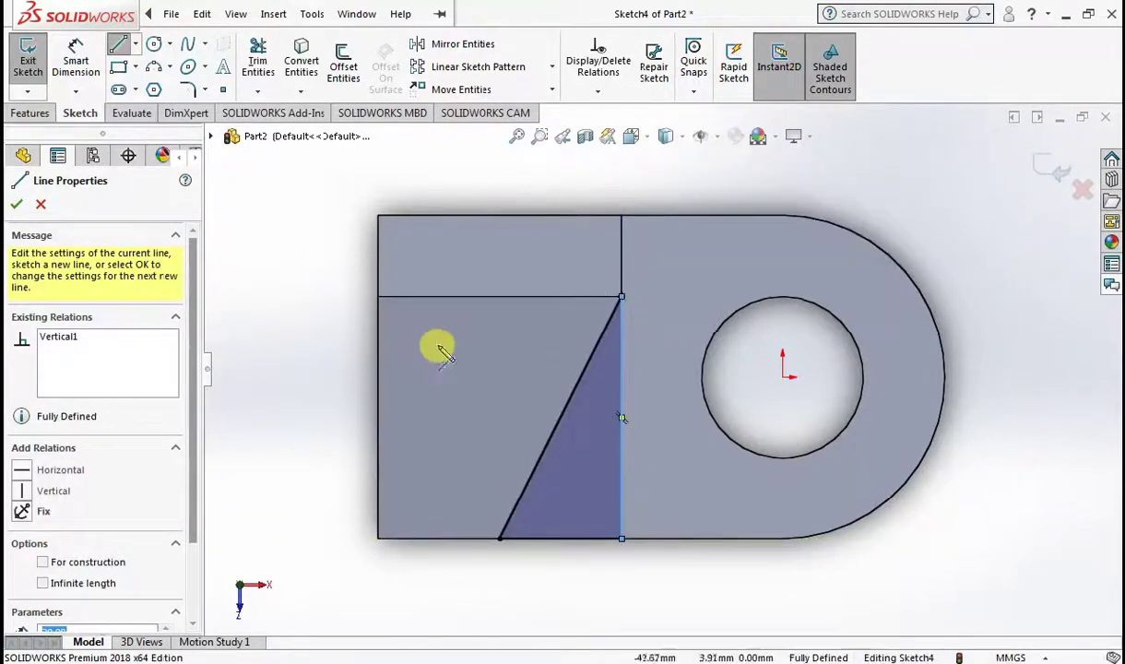
{"action": "left_click", "coordinate": [75, 60]}
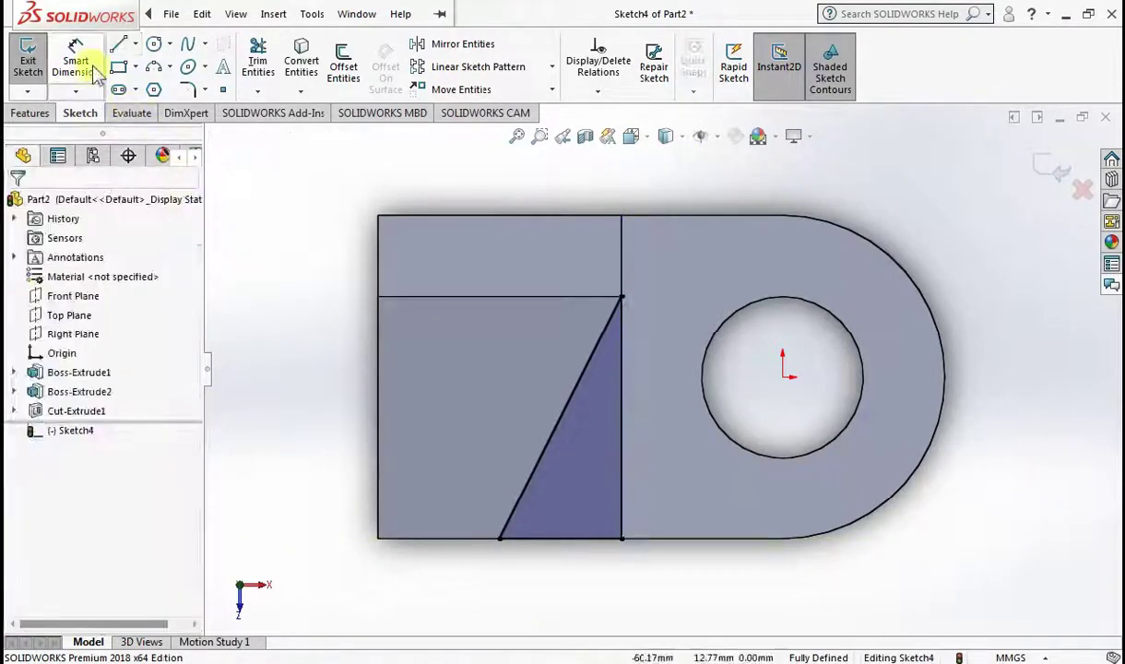
Discard the over-defining base dimension and delete the triangle's sloped side.
{"action": "left_click", "coordinate": [563, 539]}
{"action": "left_click", "coordinate": [560, 569]}
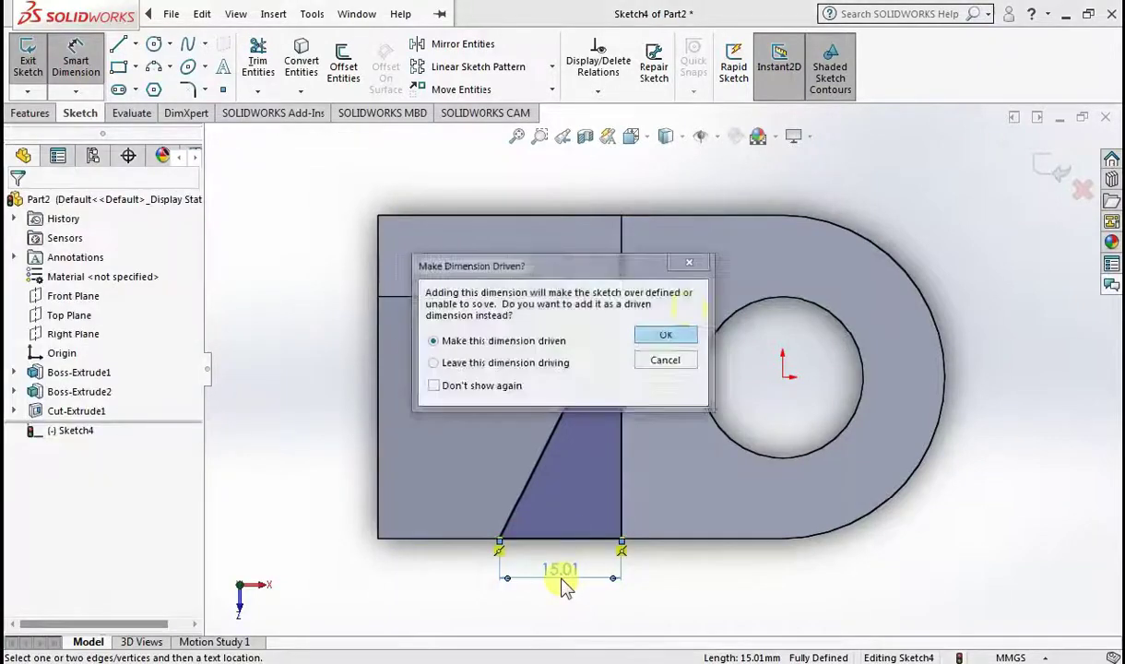
{"action": "left_click", "coordinate": [689, 261]}
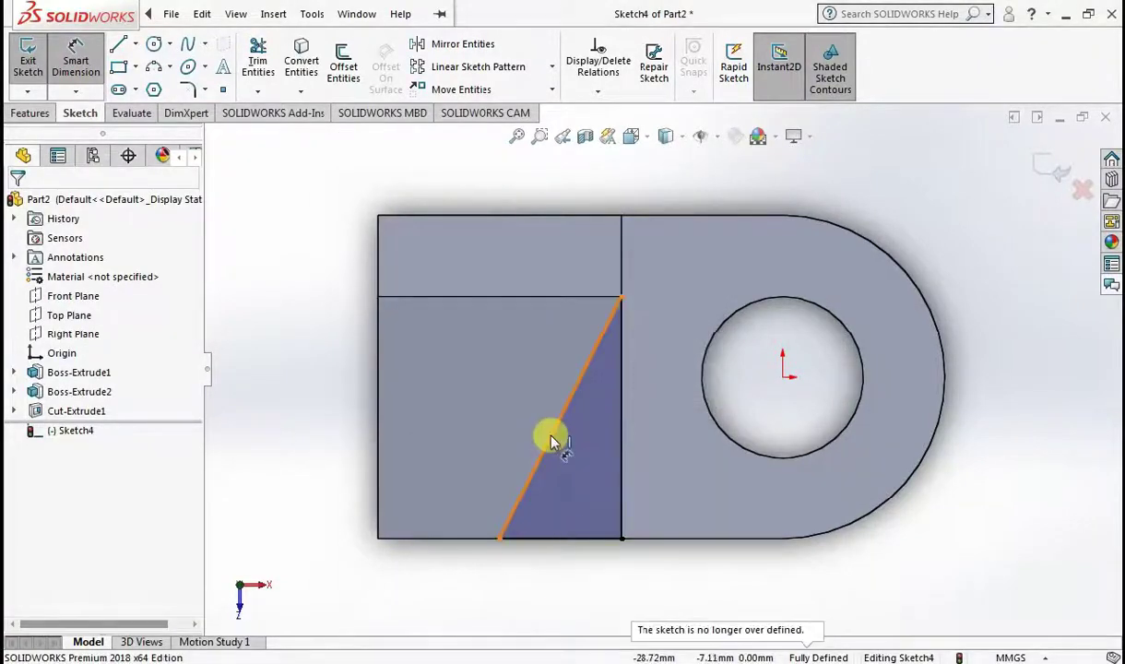
{"action": "left_click", "coordinate": [551, 440]}
{"action": "key", "text": "Delete"}
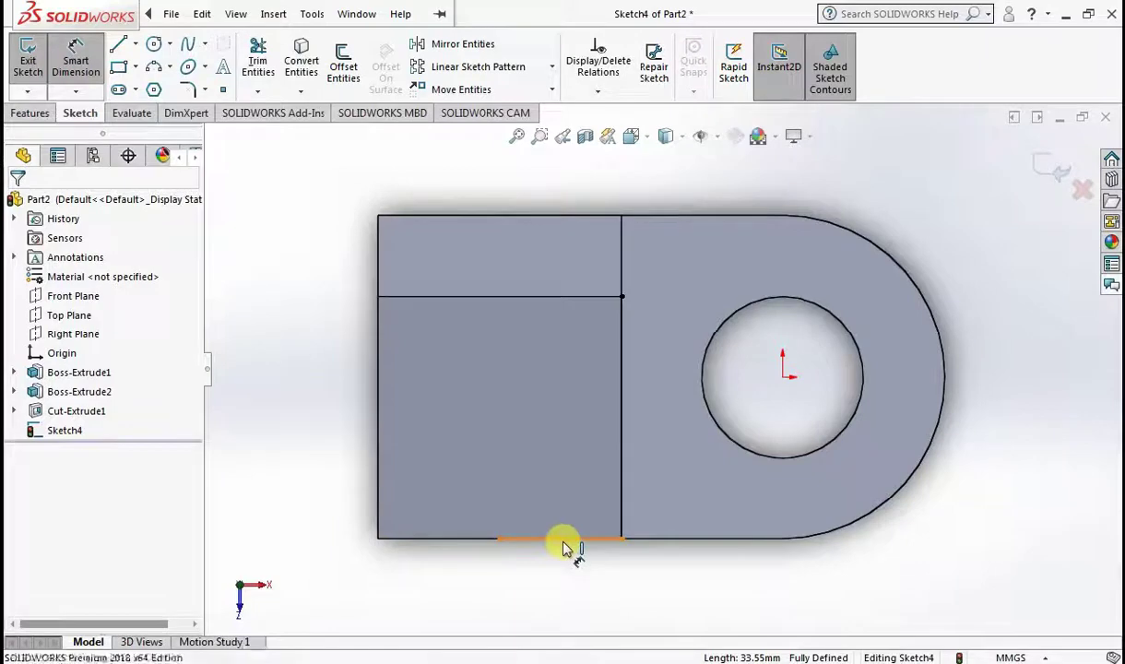
Redraw the sloped side from the step's inner corner to a point farther left, closing the triangle along the bottom edge.
{"action": "left_click", "coordinate": [118, 44]}
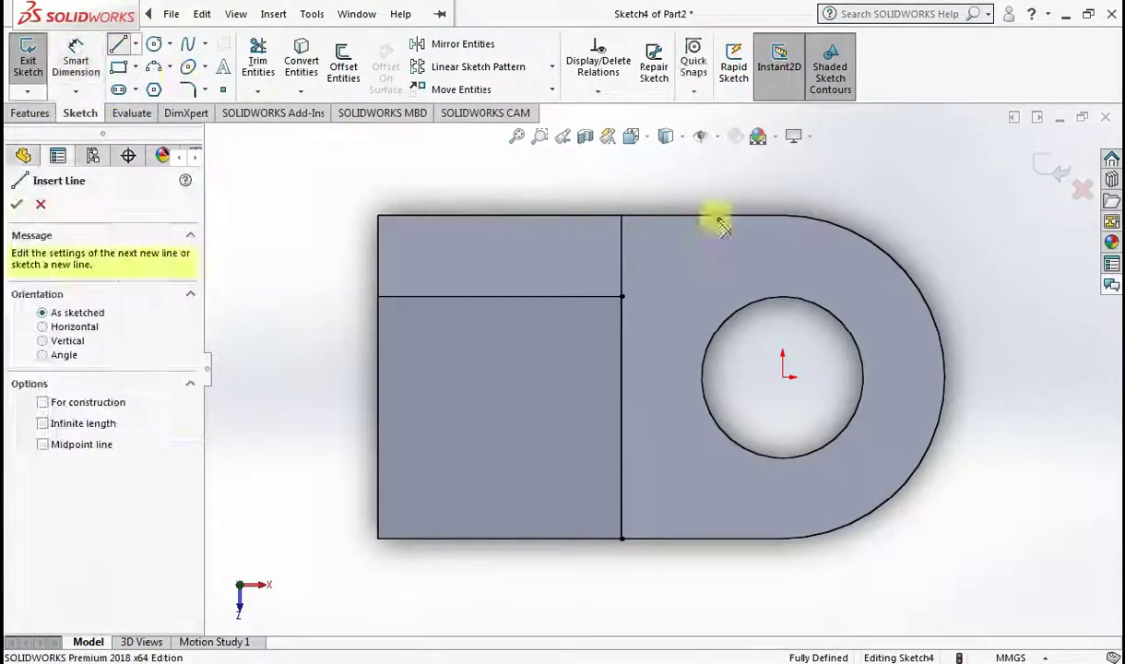
{"action": "left_click", "coordinate": [622, 299]}
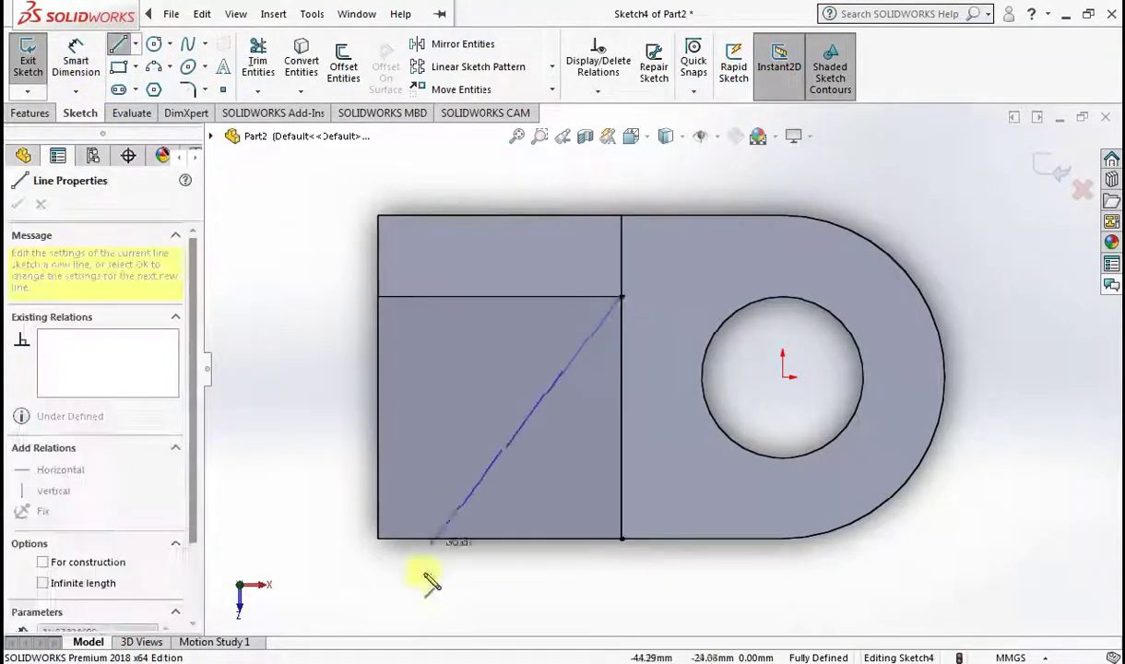
{"action": "left_click", "coordinate": [439, 539]}
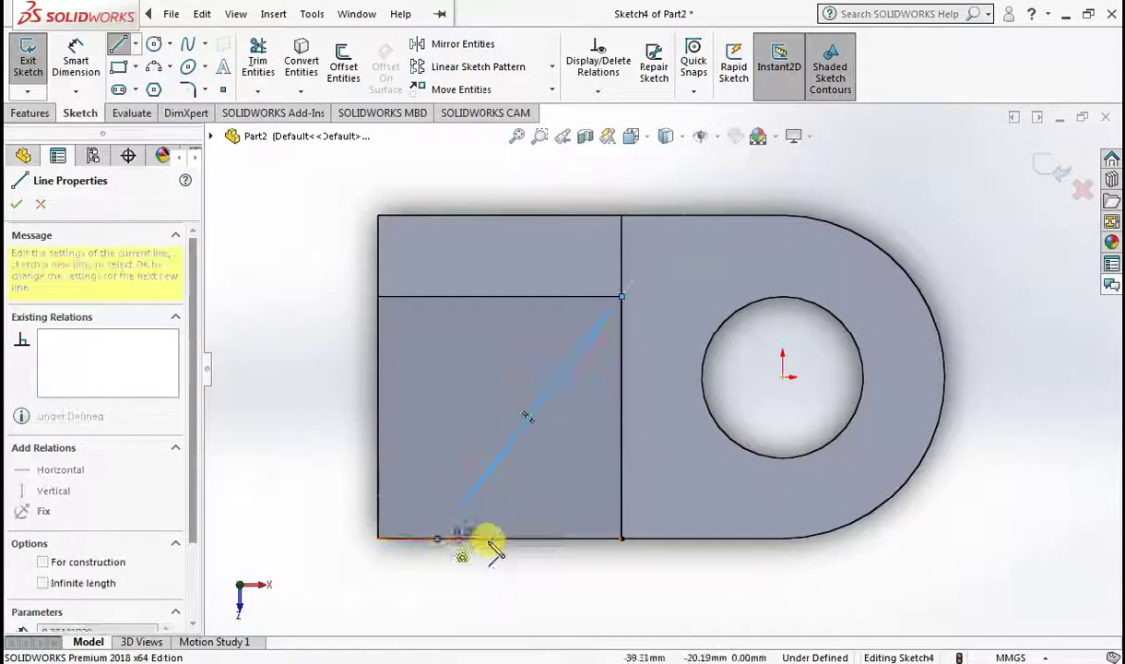
{"action": "left_click", "coordinate": [624, 538]}
Dimension the triangle's base along the bottom edge at 20 mm.
{"action": "left_click", "coordinate": [76, 57]}
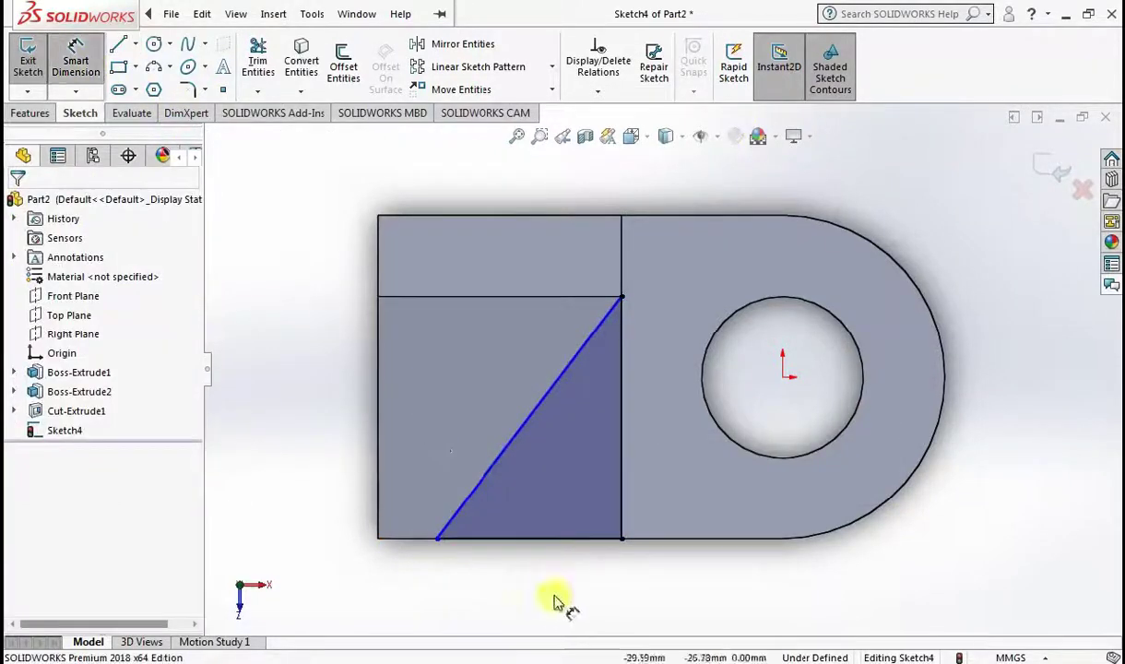
{"action": "left_click", "coordinate": [577, 543]}
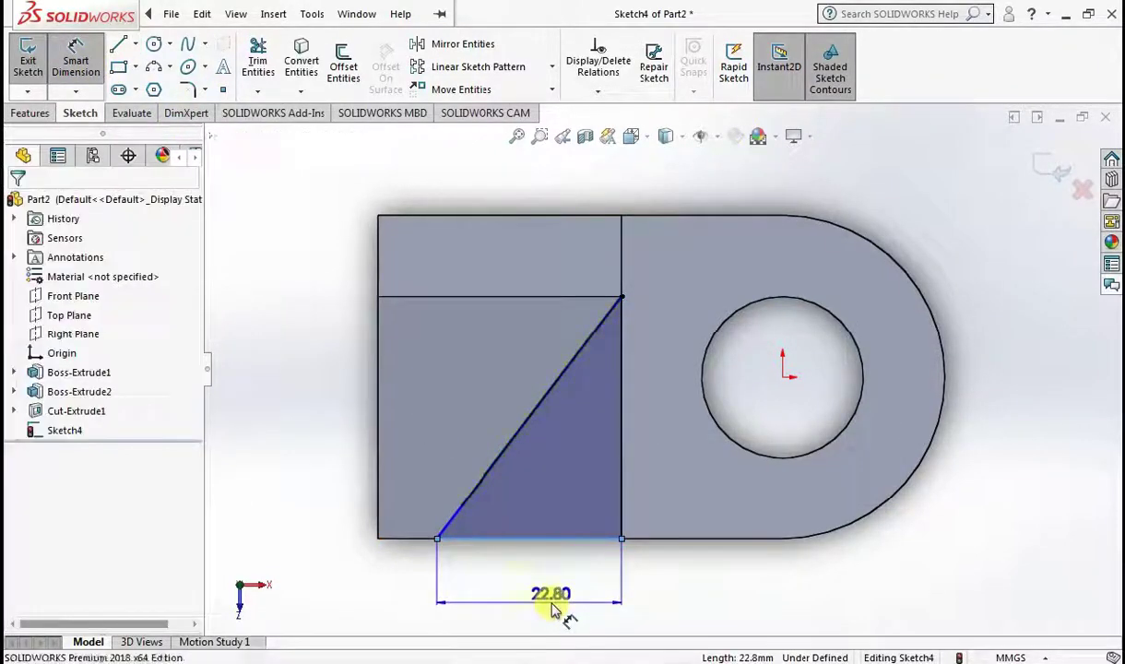
{"action": "left_click", "coordinate": [559, 607]}
{"action": "type", "text": "0"}
{"action": "key", "text": "Return"}
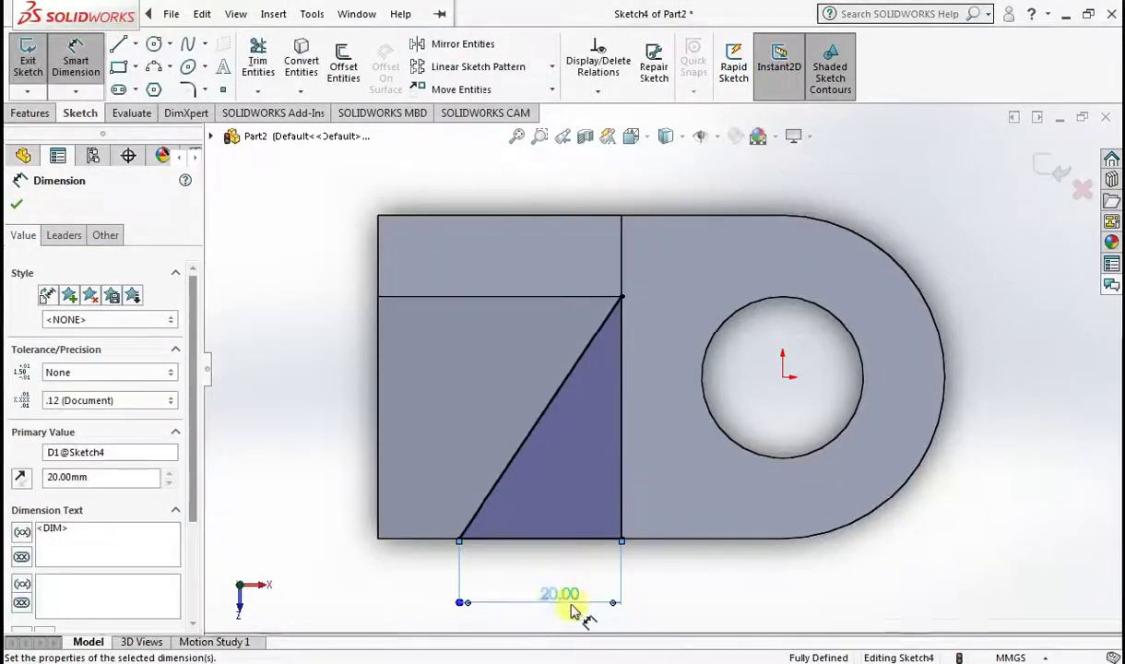
{"action": "key", "text": "Escape"}
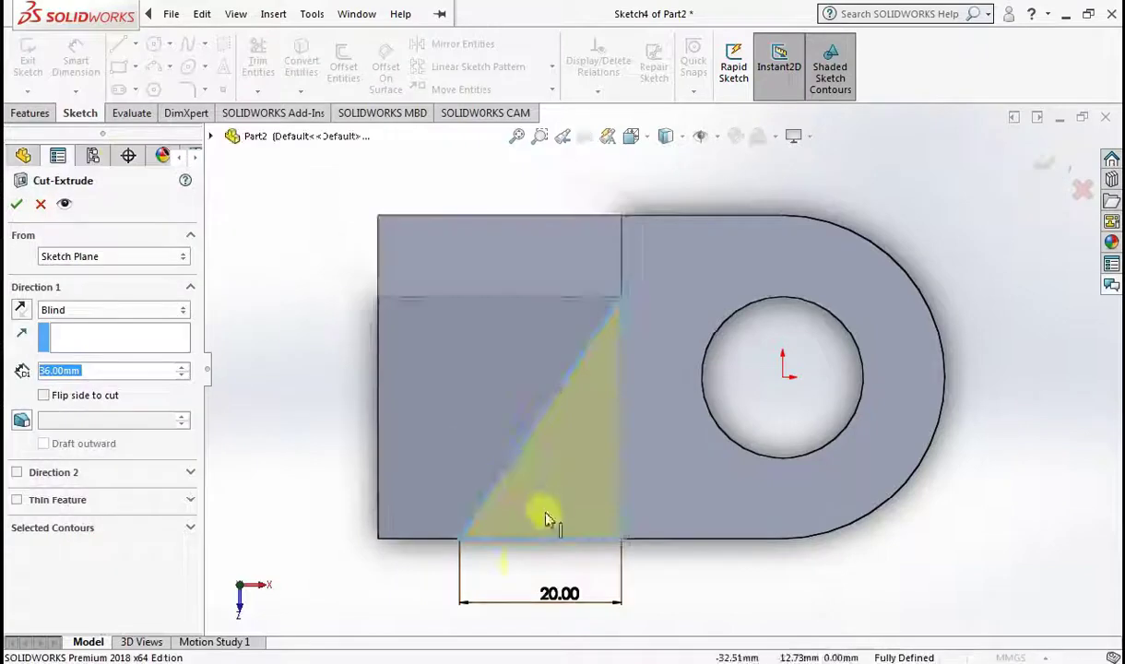
Set the Extruded Cut end condition to Blind with 20 mm depth and accept the triangular cut.
{"action": "mouse_move", "coordinate": [465, 503]}
{"action": "middle_mouse_down"}
{"action": "mouse_move", "coordinate": [406, 415]}
{"action": "mouse_move", "coordinate": [477, 466]}
{"action": "mouse_move", "coordinate": [530, 279]}
{"action": "mouse_move", "coordinate": [462, 242]}
{"action": "mouse_move", "coordinate": [433, 278]}
{"action": "mouse_move", "coordinate": [451, 272]}
{"action": "middle_mouse_up"}
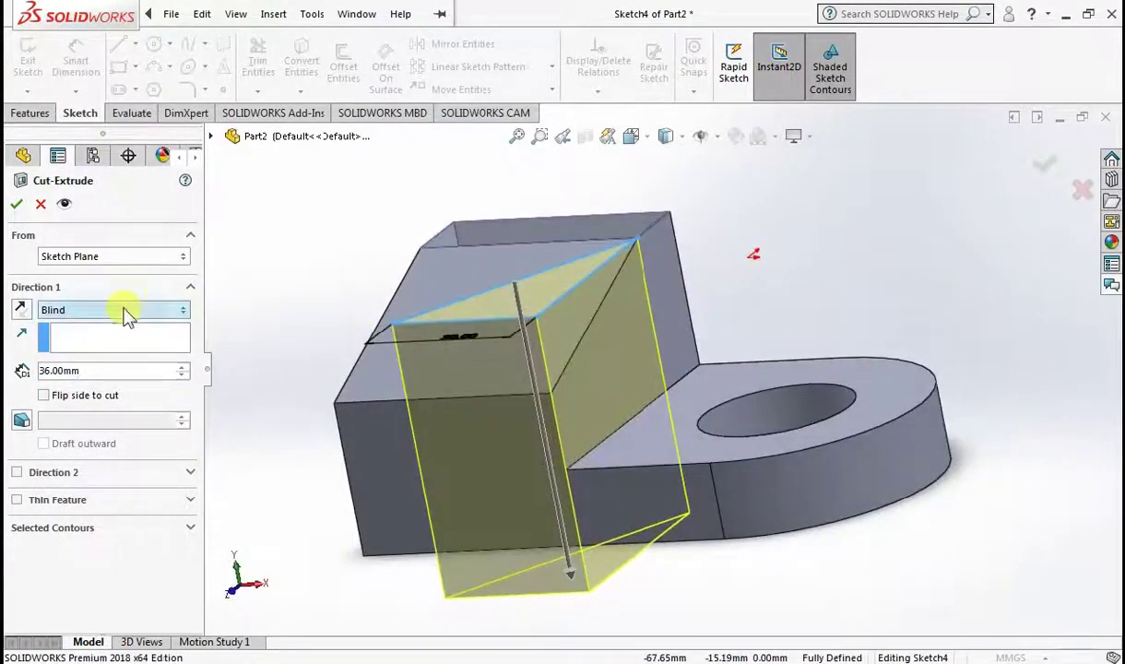
{"action": "left_click", "coordinate": [127, 315]}
{"action": "left_click", "coordinate": [114, 360]}
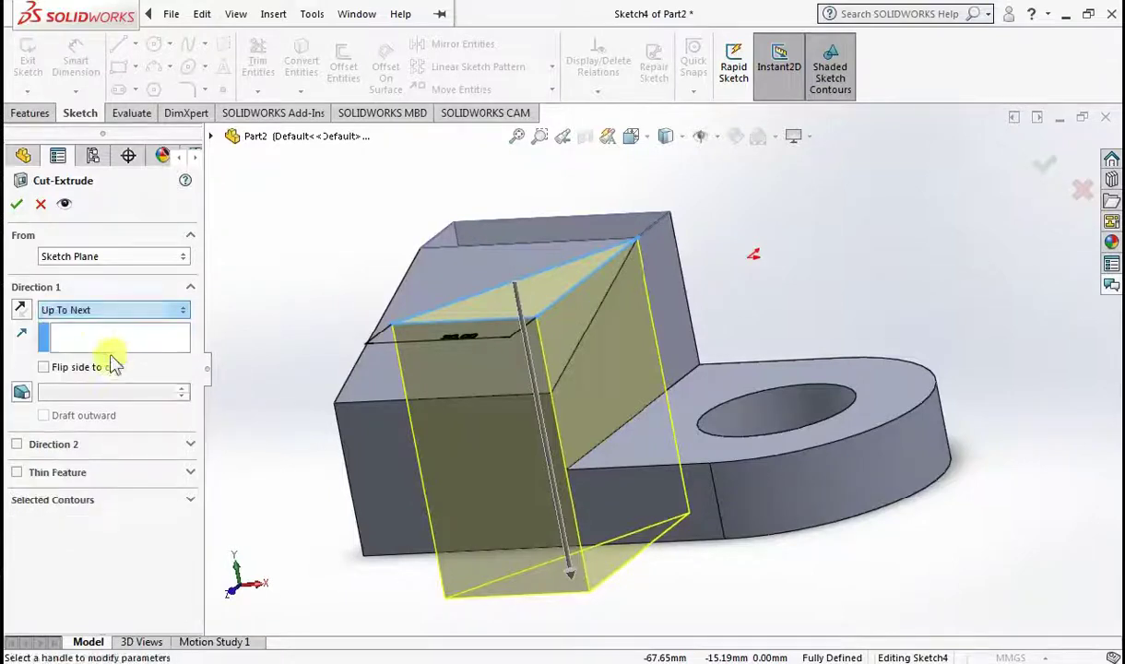
{"action": "mouse_move", "coordinate": [500, 459]}
{"action": "middle_mouse_down"}
{"action": "mouse_move", "coordinate": [427, 477]}
{"action": "mouse_move", "coordinate": [475, 476]}
{"action": "mouse_move", "coordinate": [590, 540]}
{"action": "middle_mouse_up"}
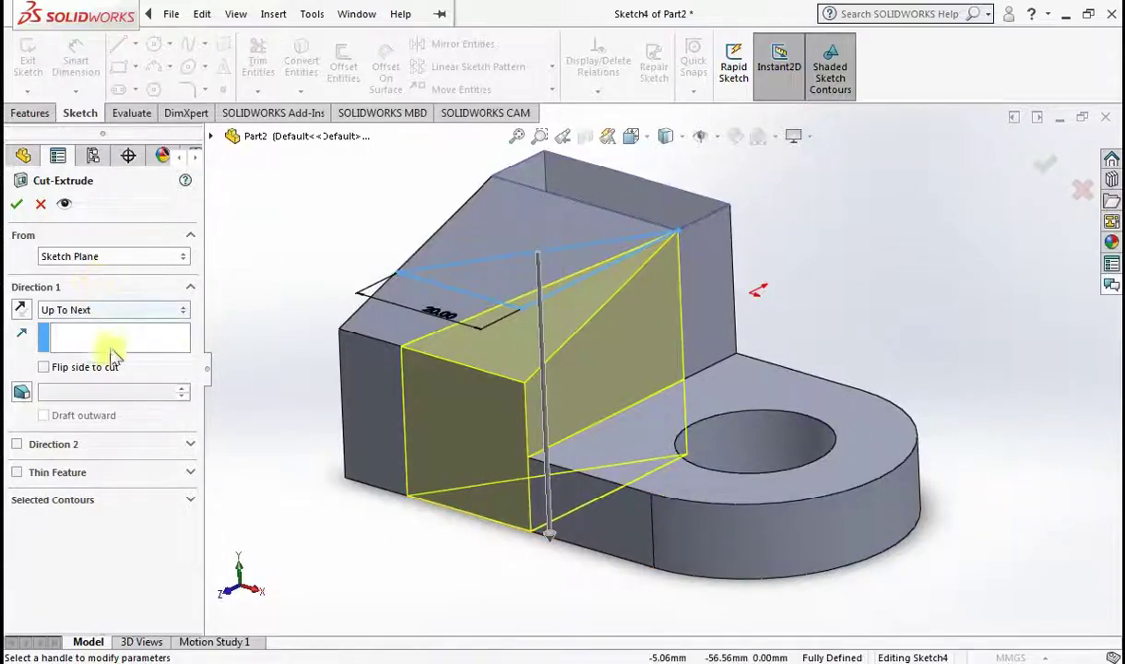
{"action": "left_click", "coordinate": [718, 475]}
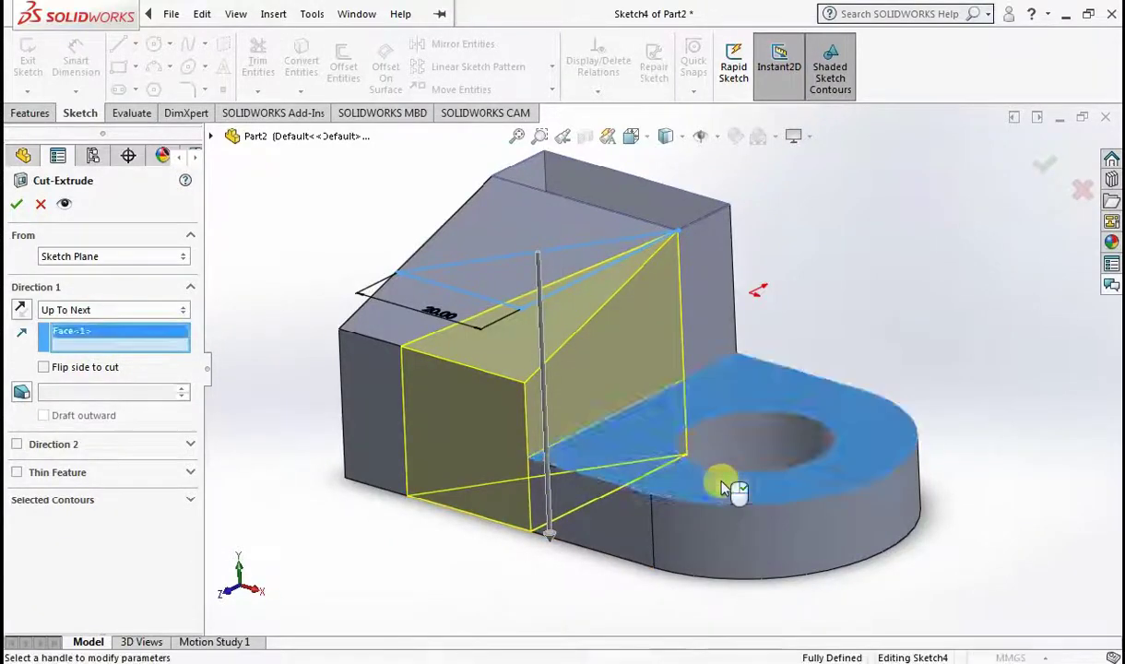
{"action": "left_click", "coordinate": [92, 310]}
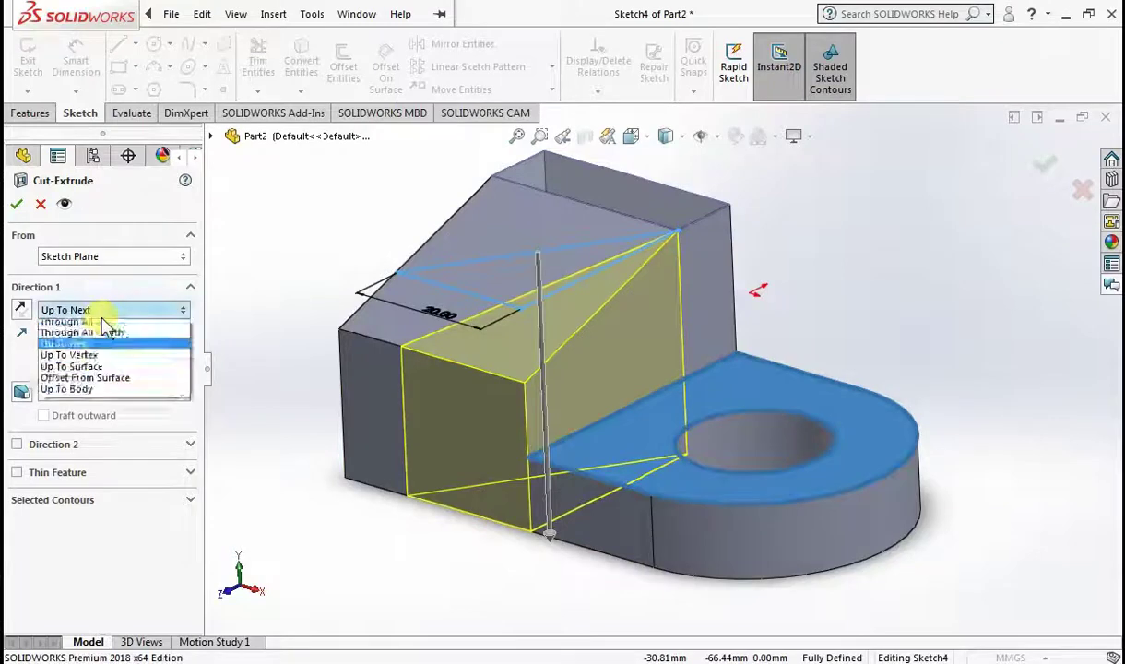
{"action": "left_click", "coordinate": [89, 327]}
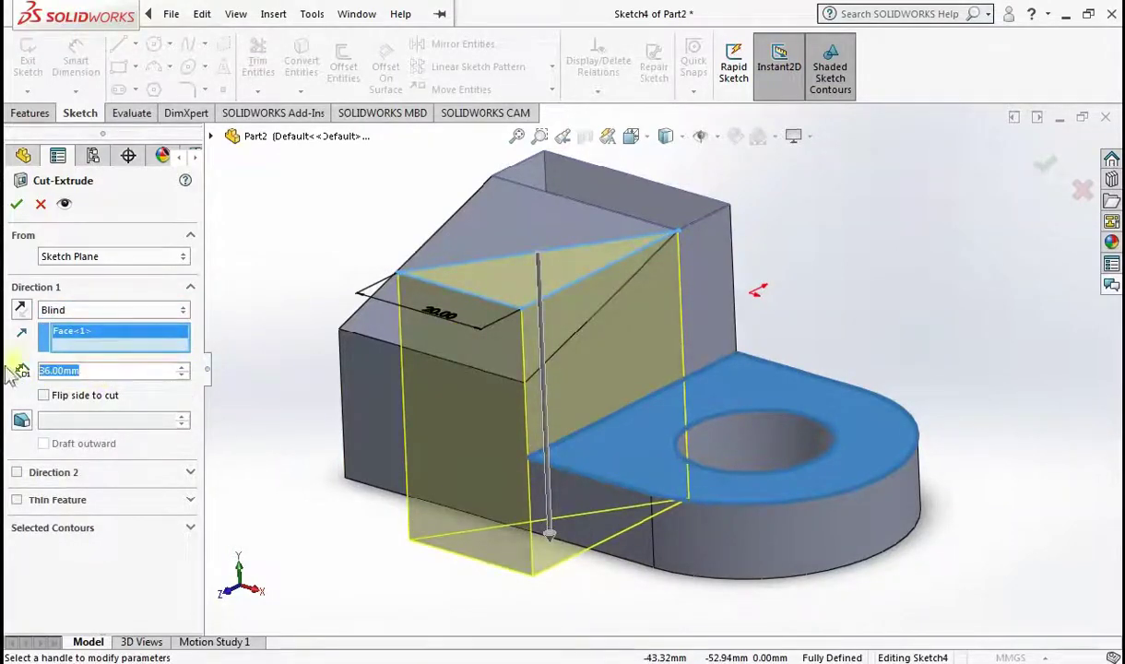
{"action": "type", "text": "20"}
{"action": "key", "text": "Return"}
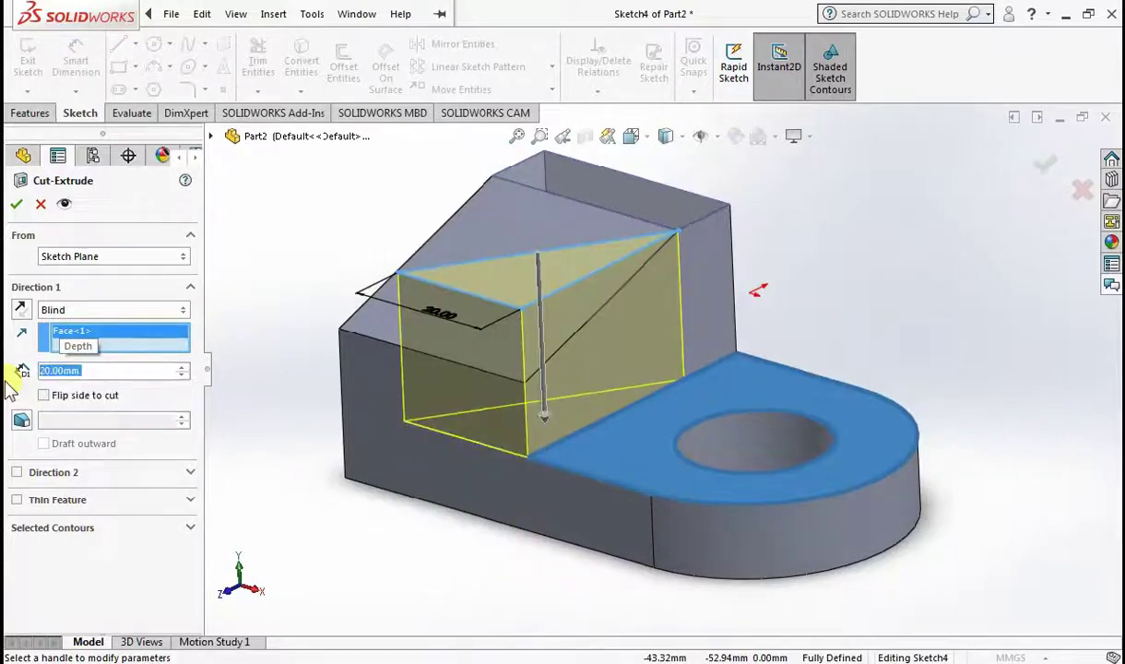
{"action": "key", "text": "Return"}
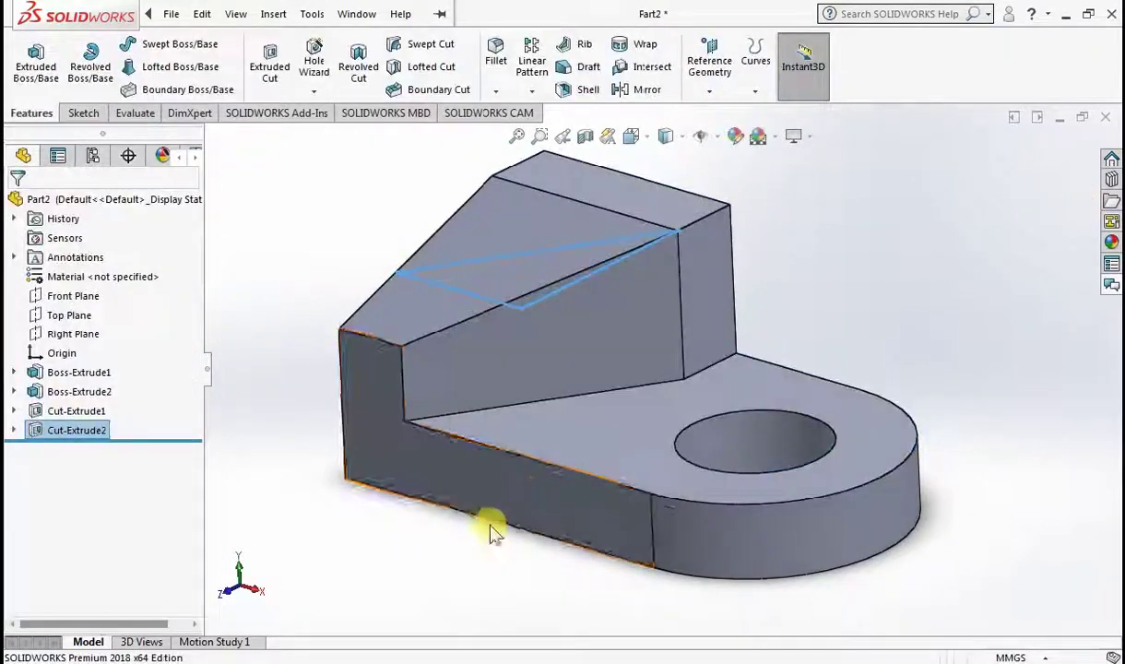
Snap the part to the isometric view and apply the Plain White scene background.
{"action": "middle_click_drag", "start_coordinate": [494, 522], "coordinate": [471, 564]}
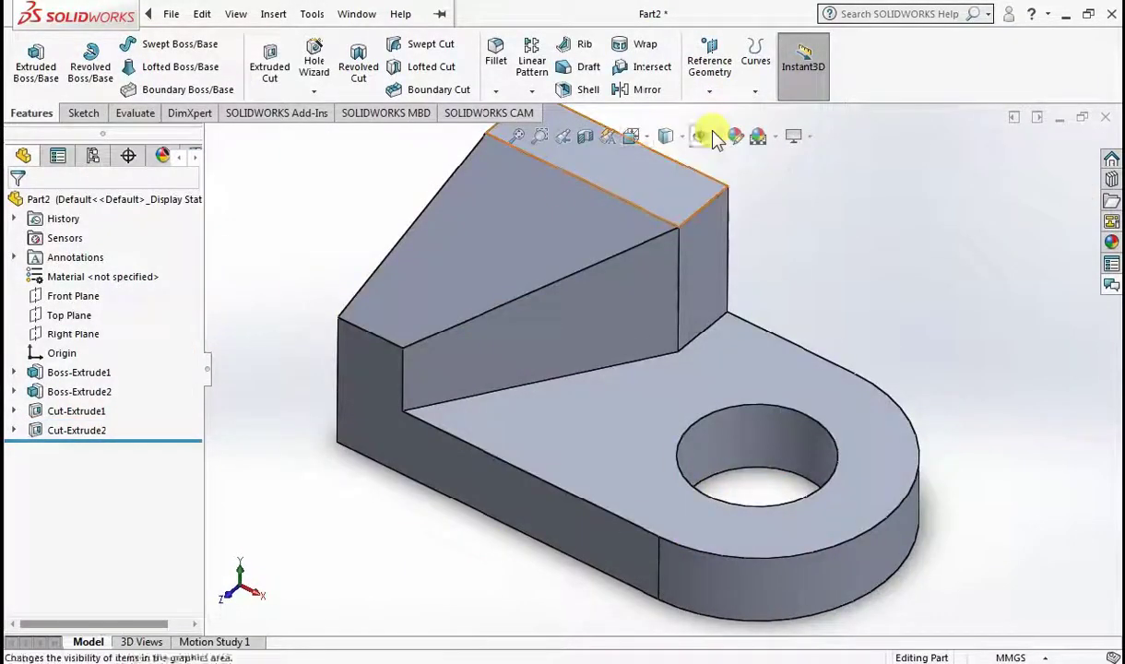
{"action": "left_click", "coordinate": [667, 138]}
{"action": "mouse_move", "coordinate": [631, 136]}
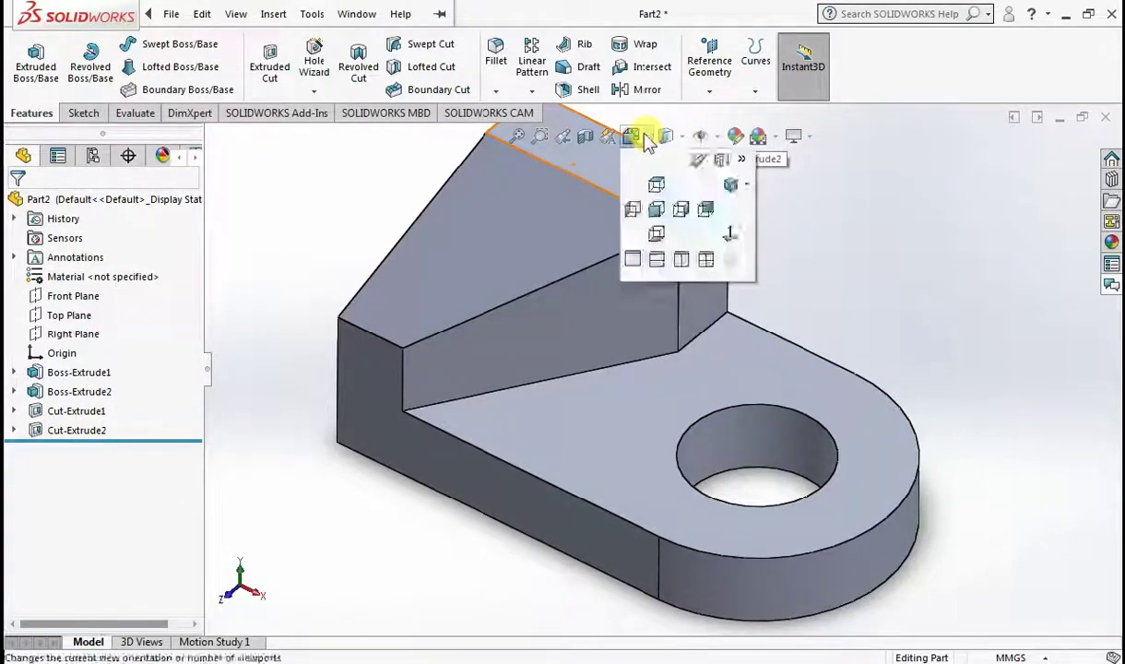
{"action": "left_click", "coordinate": [746, 157]}
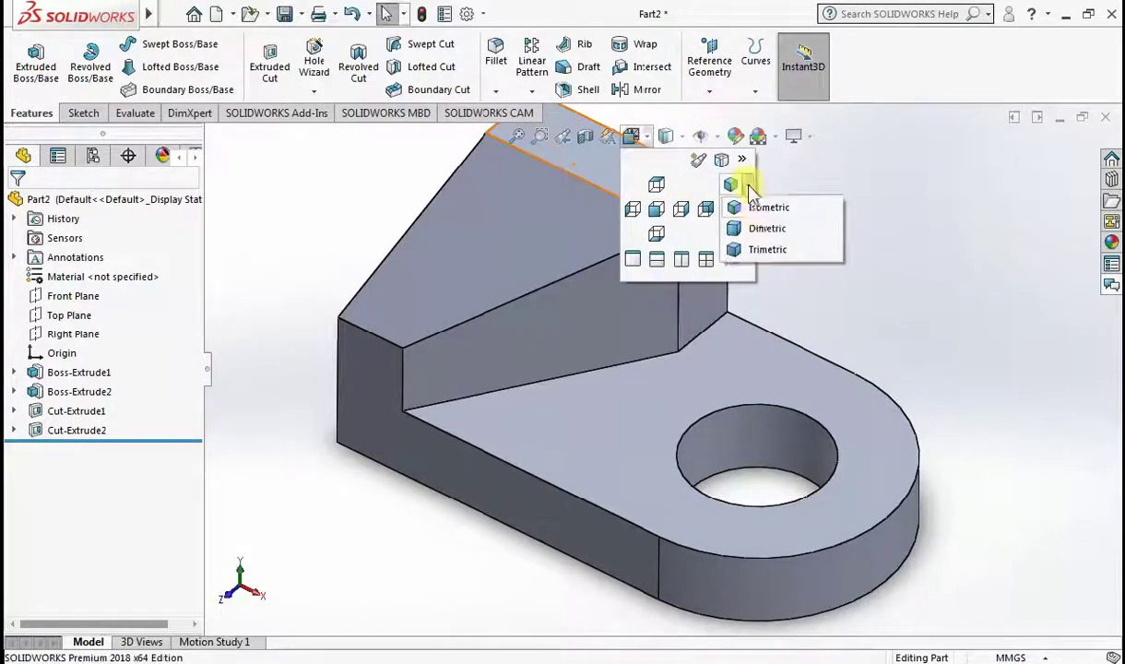
{"action": "left_click", "coordinate": [753, 205]}
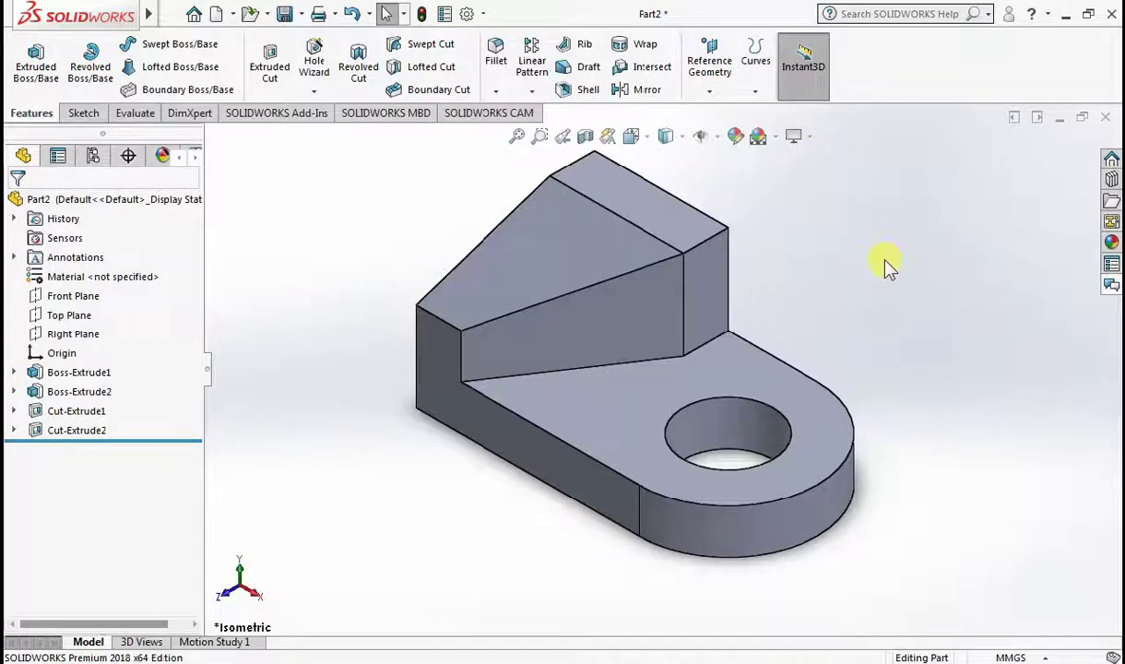
{"action": "left_click", "coordinate": [767, 137]}
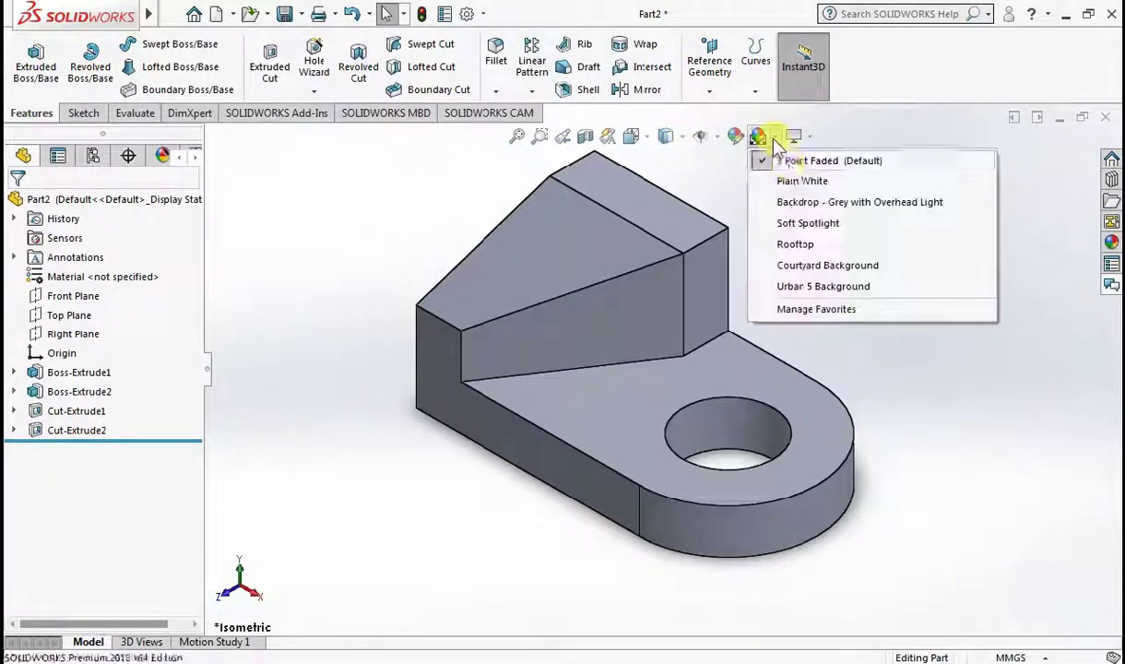
{"action": "left_click", "coordinate": [801, 179]}
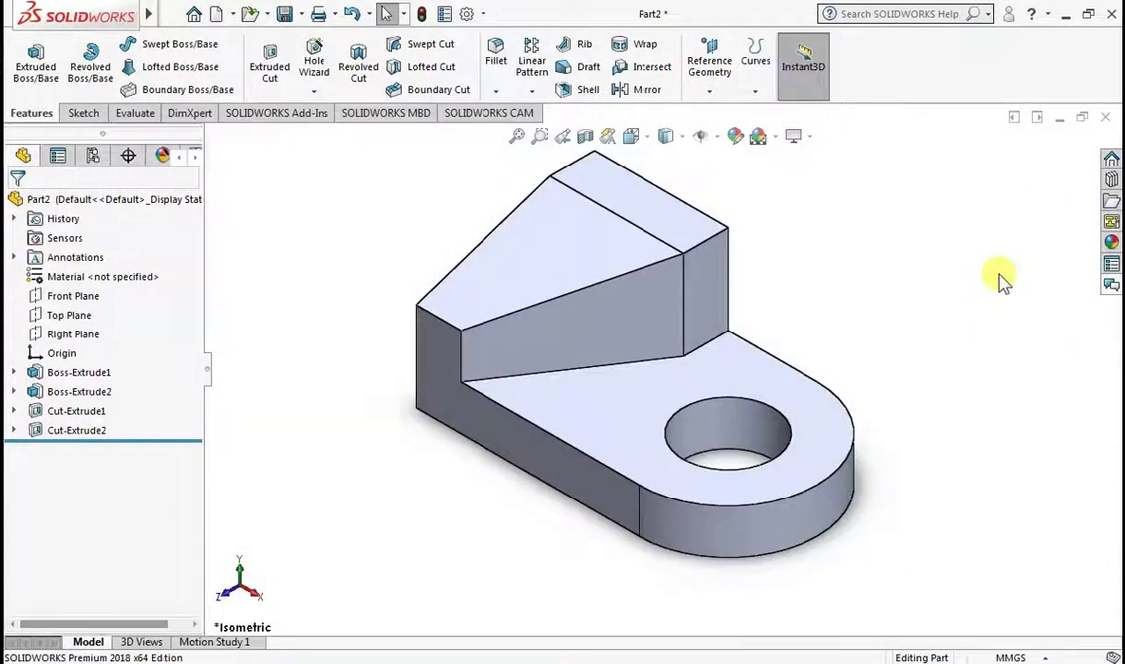